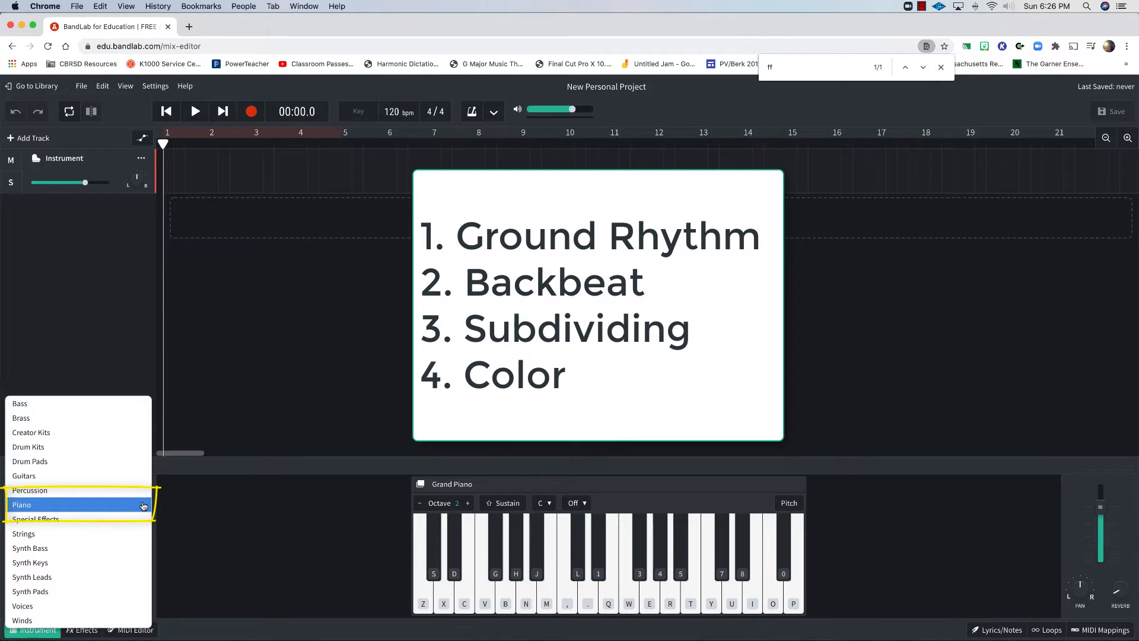
# Load a drum kit as the track's instrument and sound its kick drum several times
pyautogui.click(84, 449)
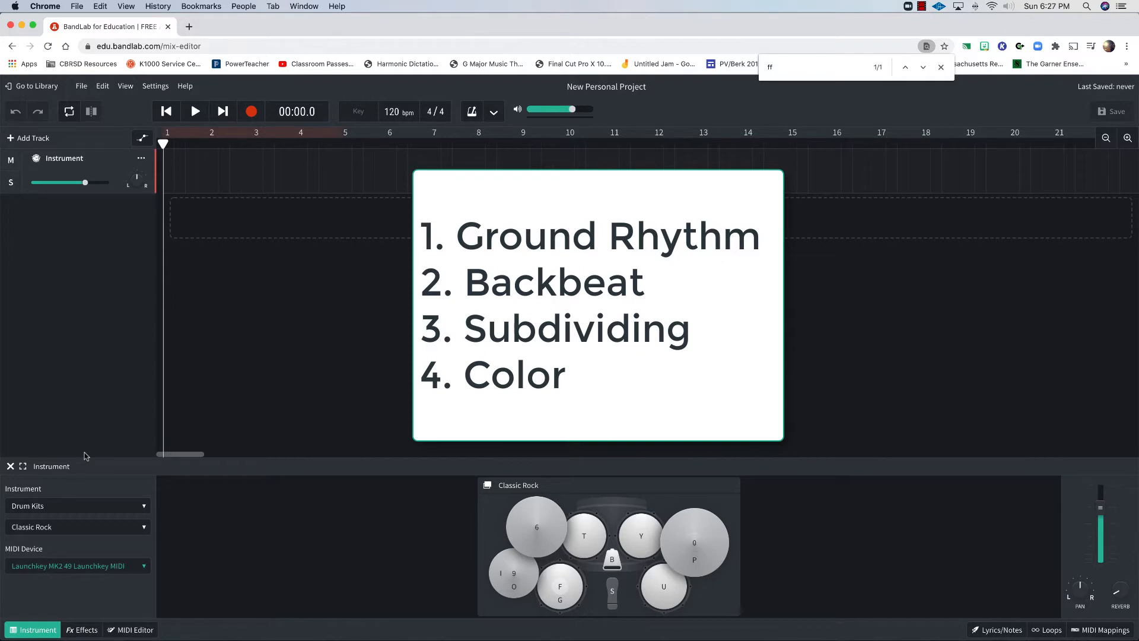
pyautogui.click(616, 593)
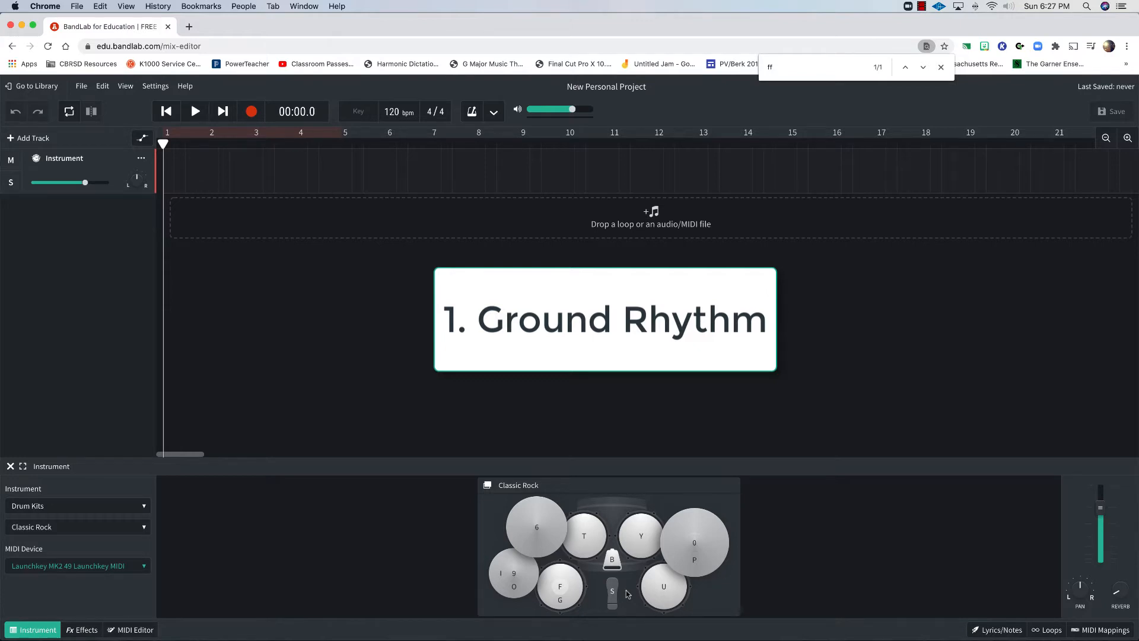
pyautogui.press('s')
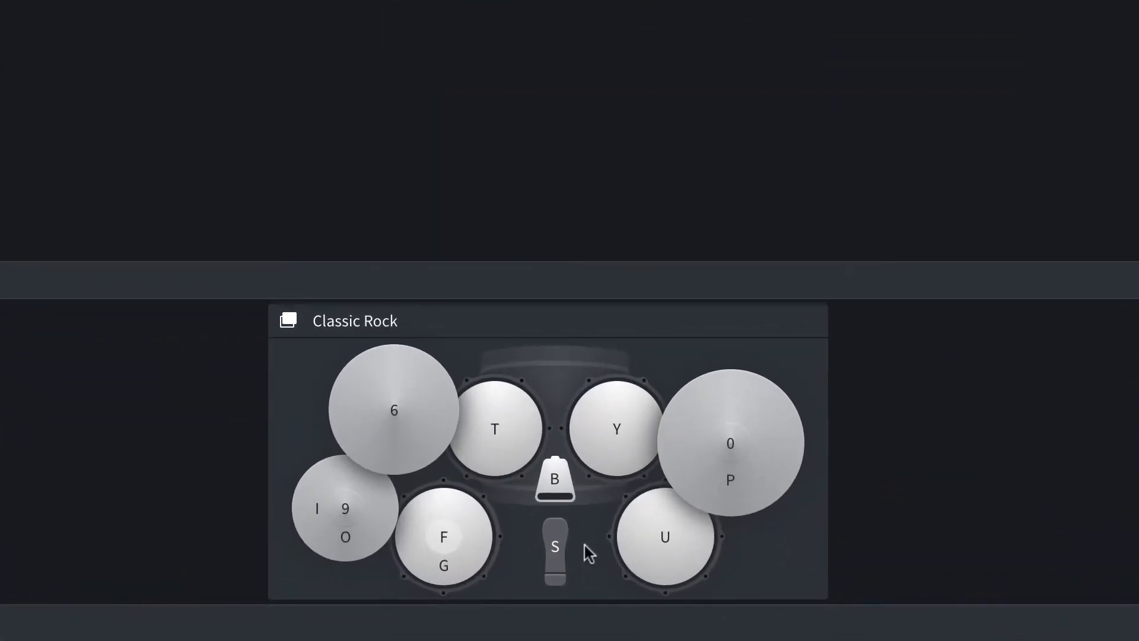
pyautogui.click(566, 571)
pyautogui.click(567, 571)
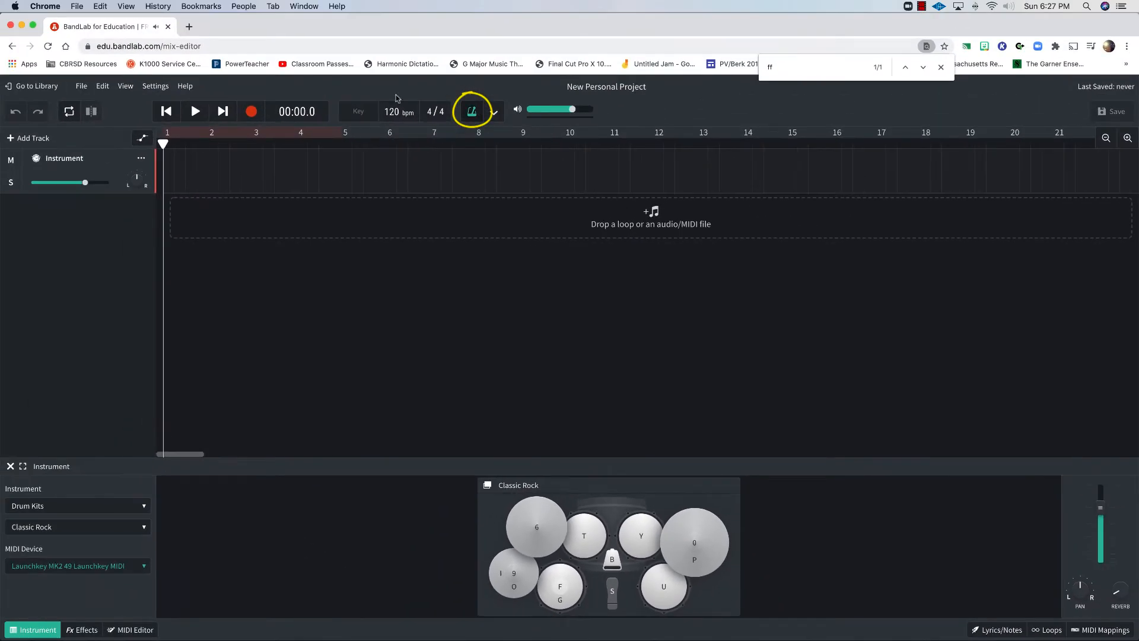
# Play the project briefly to hear the metronome, stop it, and set the project tempo to 60 bpm
pyautogui.click(195, 111)
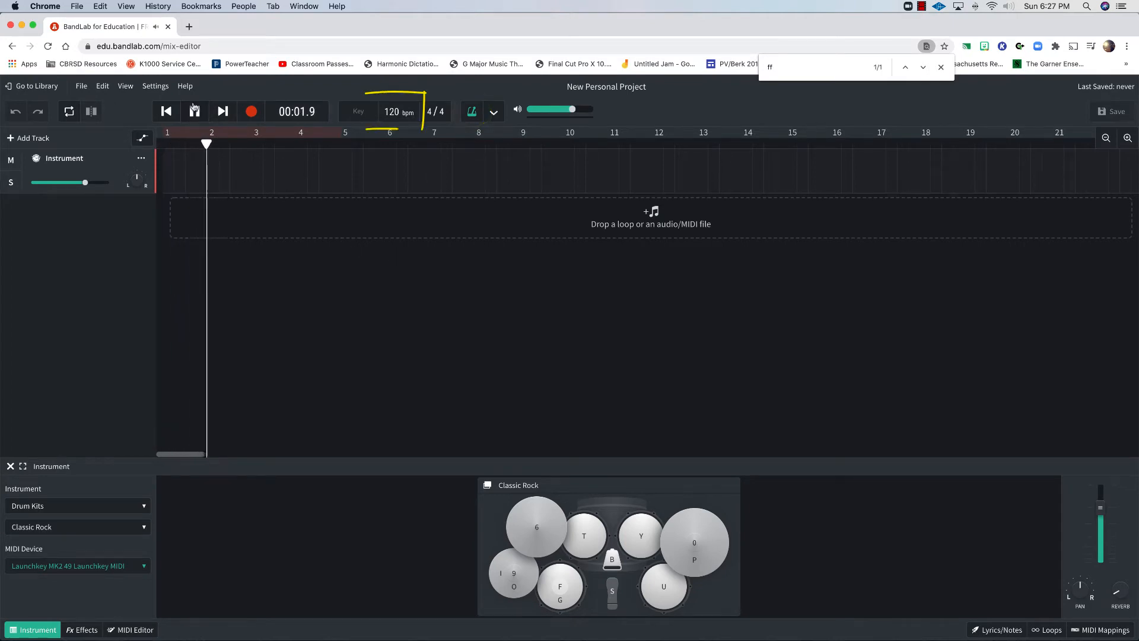
pyautogui.press('space')
pyautogui.doubleClick(395, 112)
pyautogui.write('60')
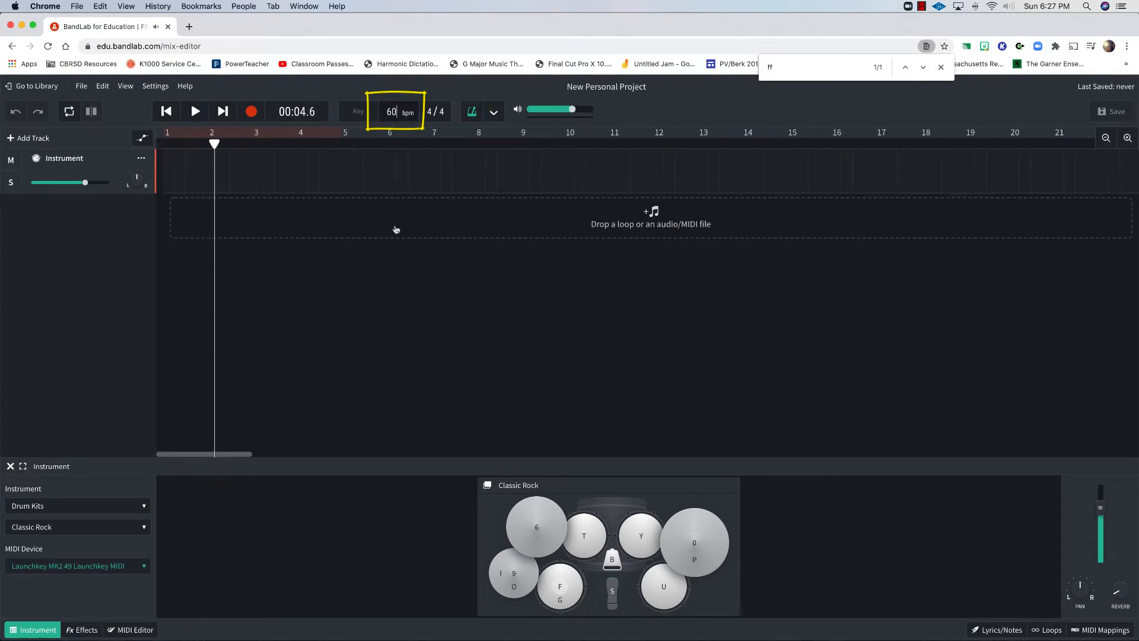
# Run the project twice at the 60 bpm tempo to hear the ground rhythm, stopping playback each time
pyautogui.click(195, 113)
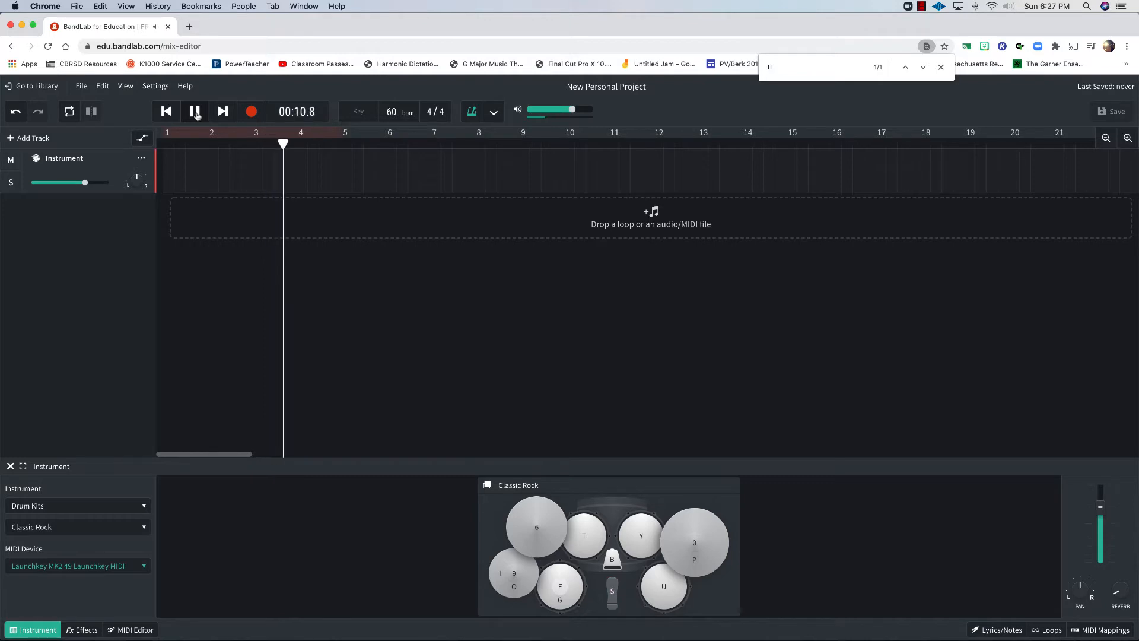
pyautogui.click(195, 113)
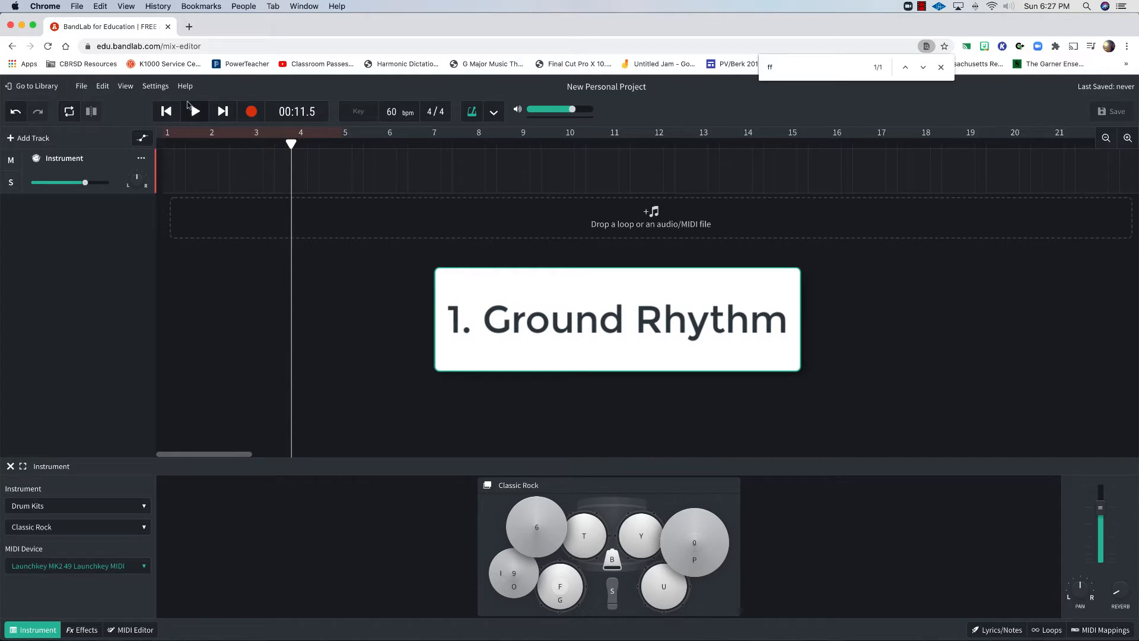
pyautogui.click(194, 110)
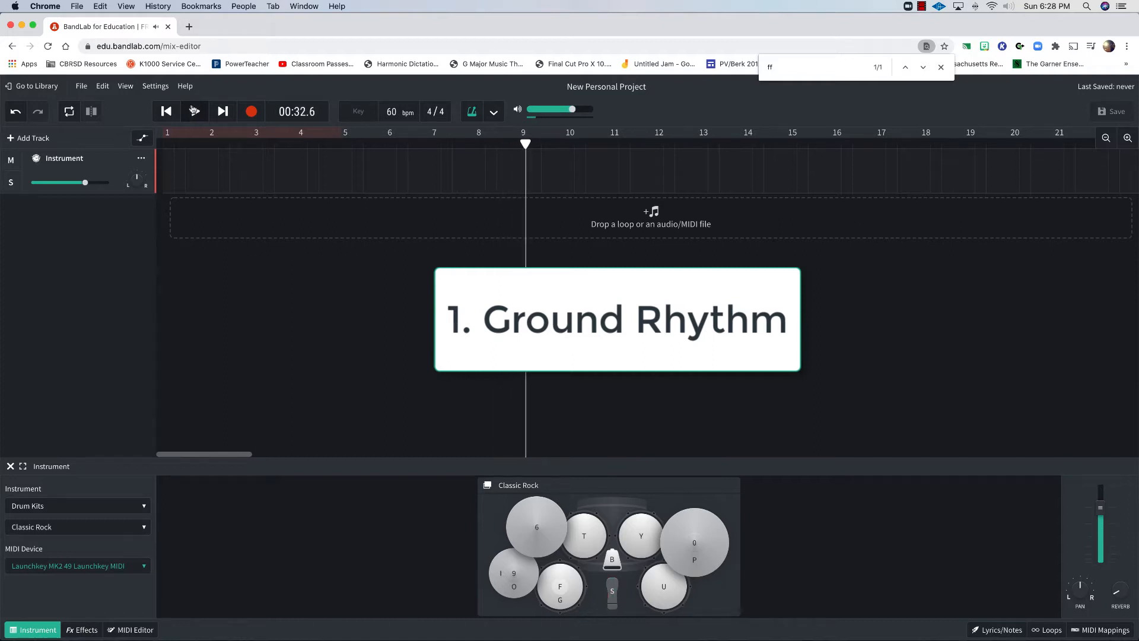
pyautogui.click(195, 111)
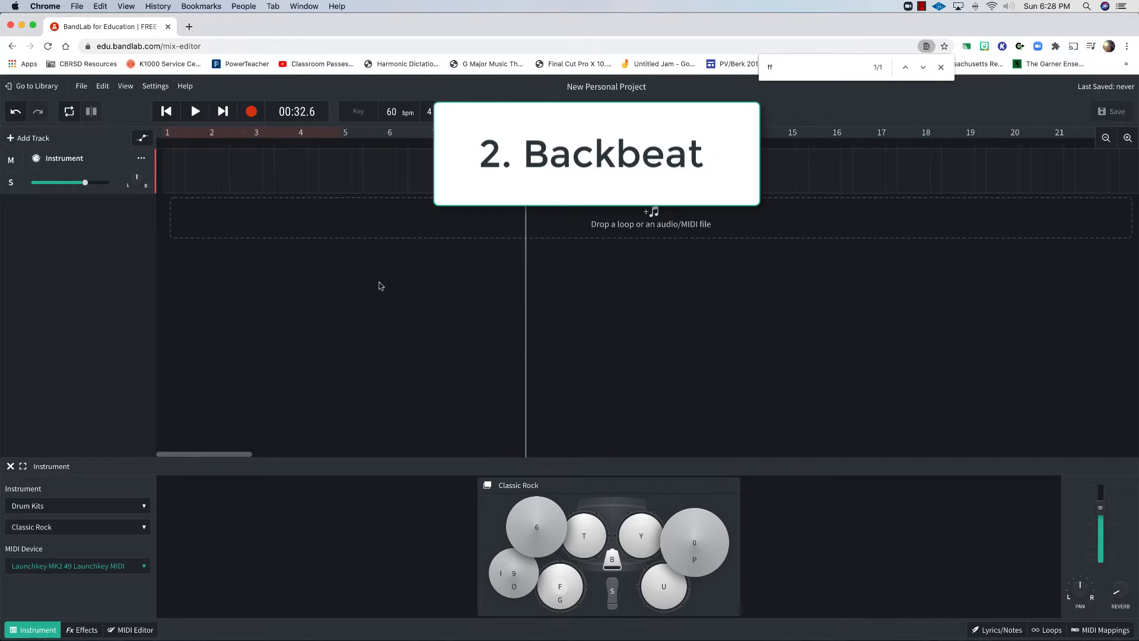
# Audition the two snare sounds of the Classic Rock kit by striking the F and G zones alternately
pyautogui.click(562, 583)
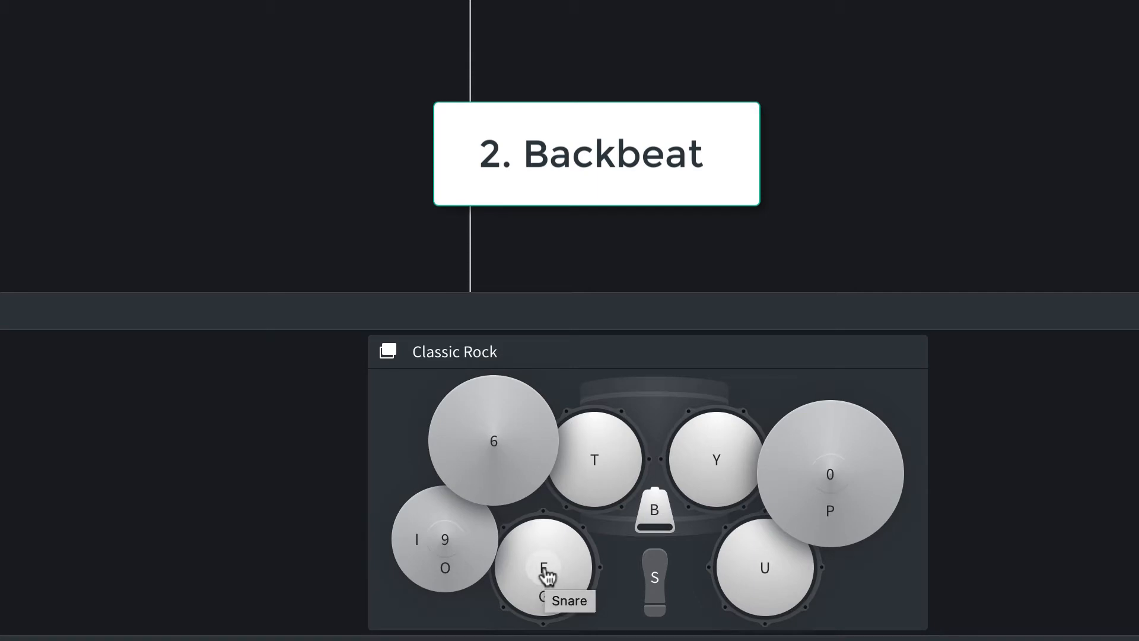
pyautogui.click(546, 611)
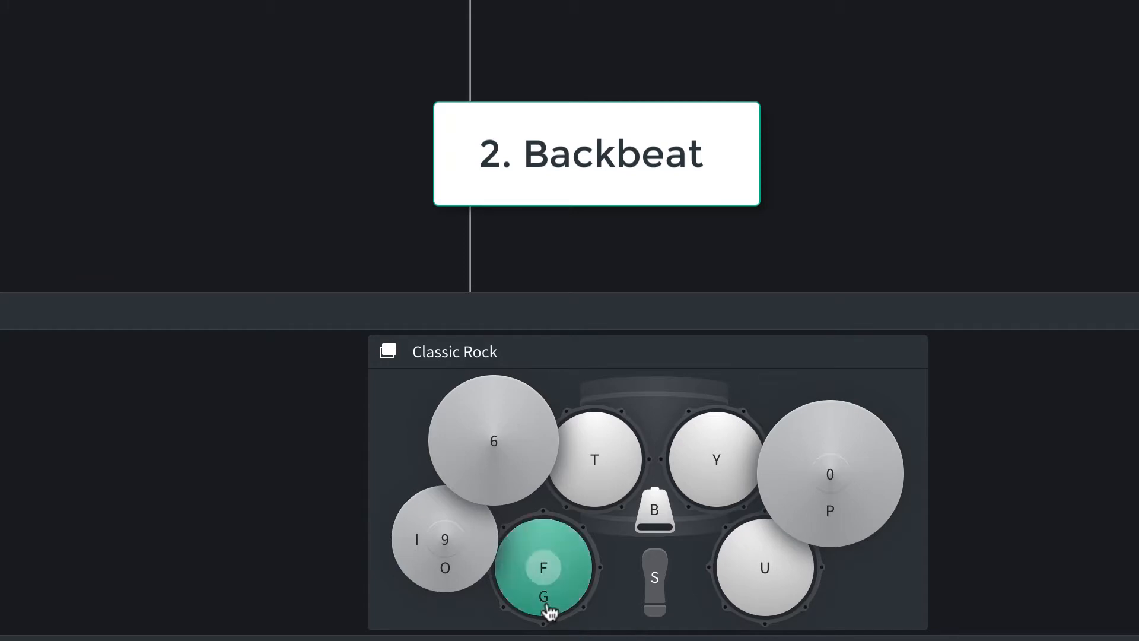
pyautogui.click(546, 571)
pyautogui.click(544, 607)
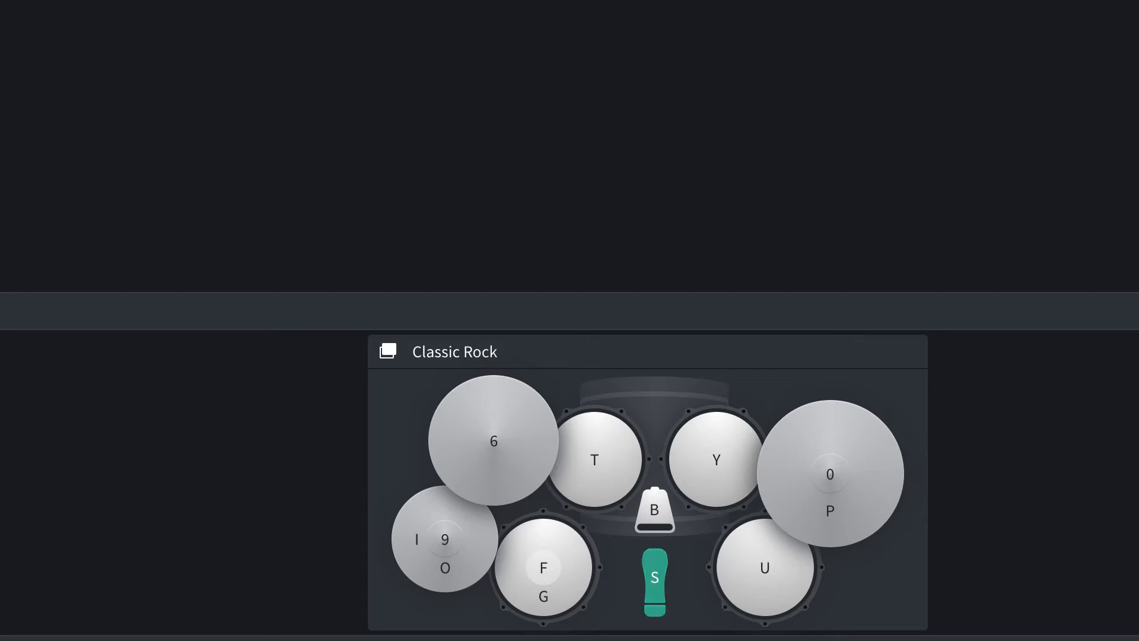
# Play a repeating backbeat on the Classic Rock kit, combining the kick drum with the F snare
pyautogui.press('s')
pyautogui.press('f')
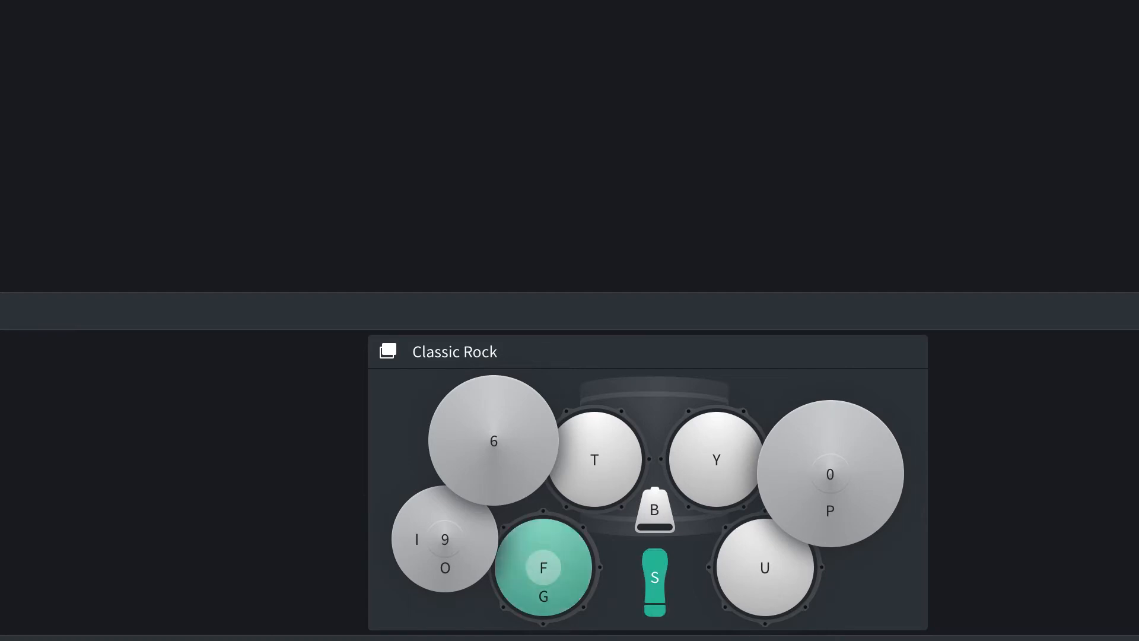
pyautogui.press('s')
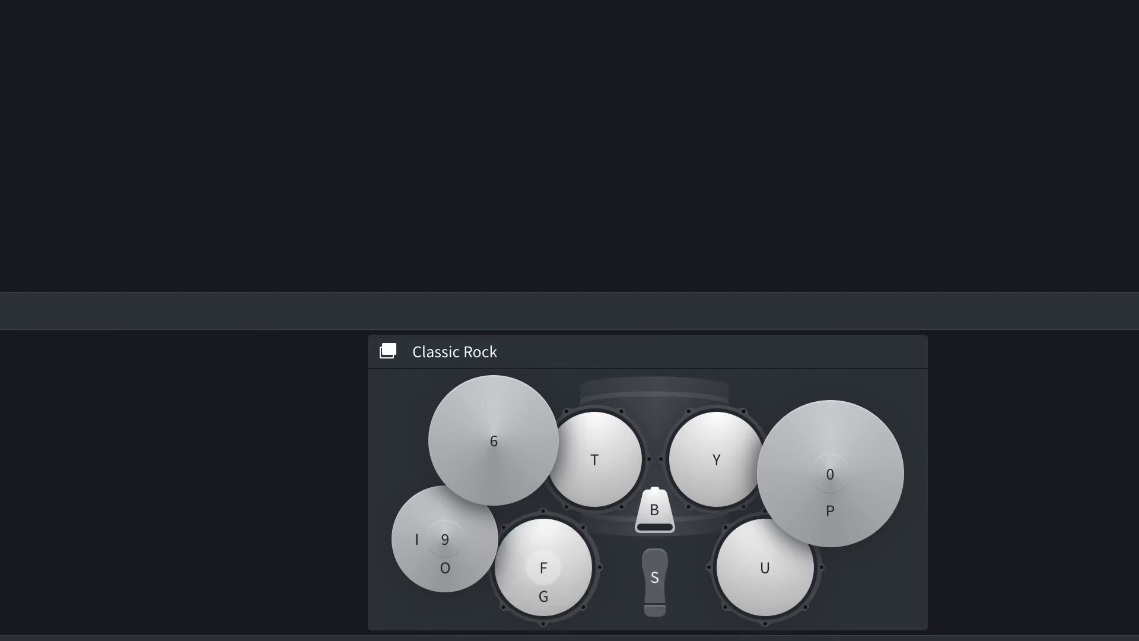
pyautogui.press('s')
pyautogui.press('f')
pyautogui.press('s')
pyautogui.press('s')
pyautogui.press('f')
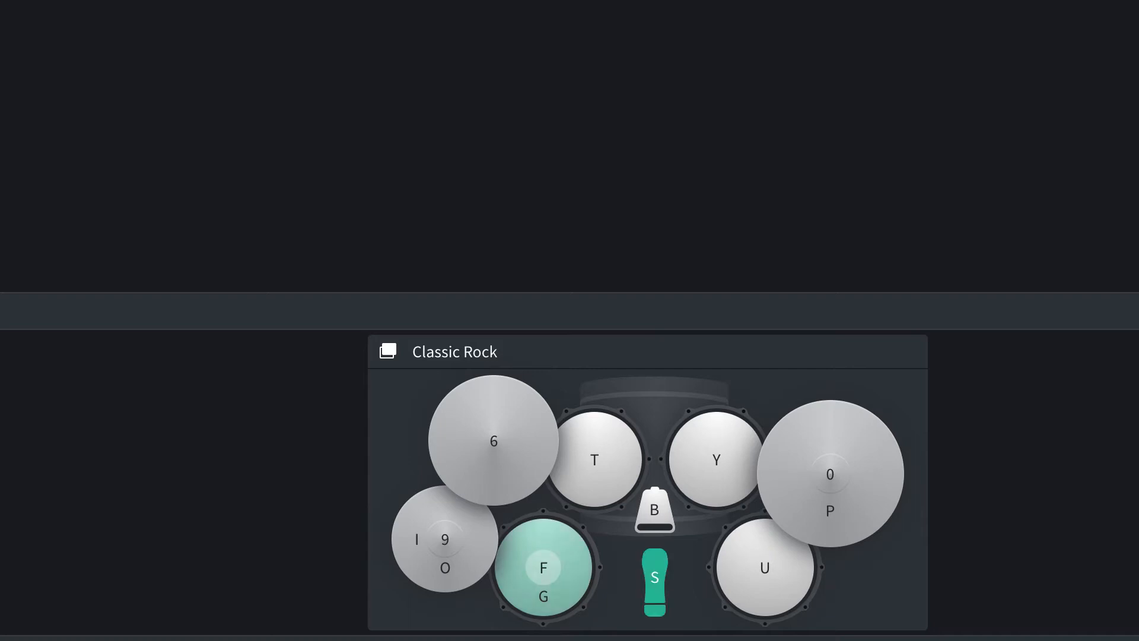
pyautogui.press('s')
pyautogui.press('s')
pyautogui.press('f')
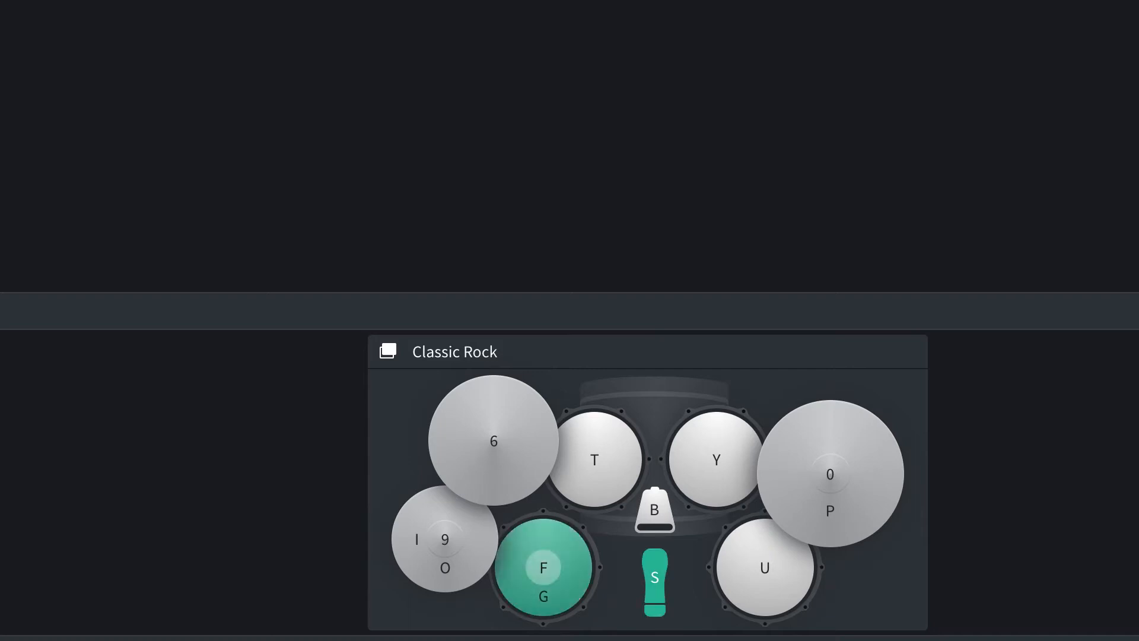
pyautogui.press('s')
pyautogui.press('s')
pyautogui.press('f')
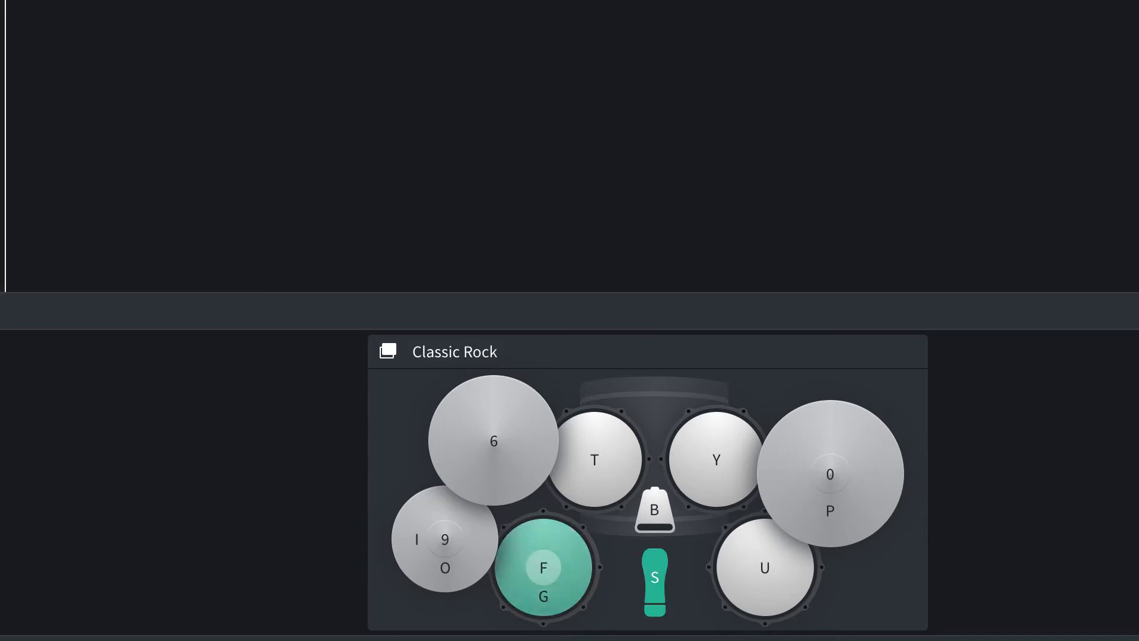
pyautogui.press('s')
pyautogui.press('s')
pyautogui.press('f')
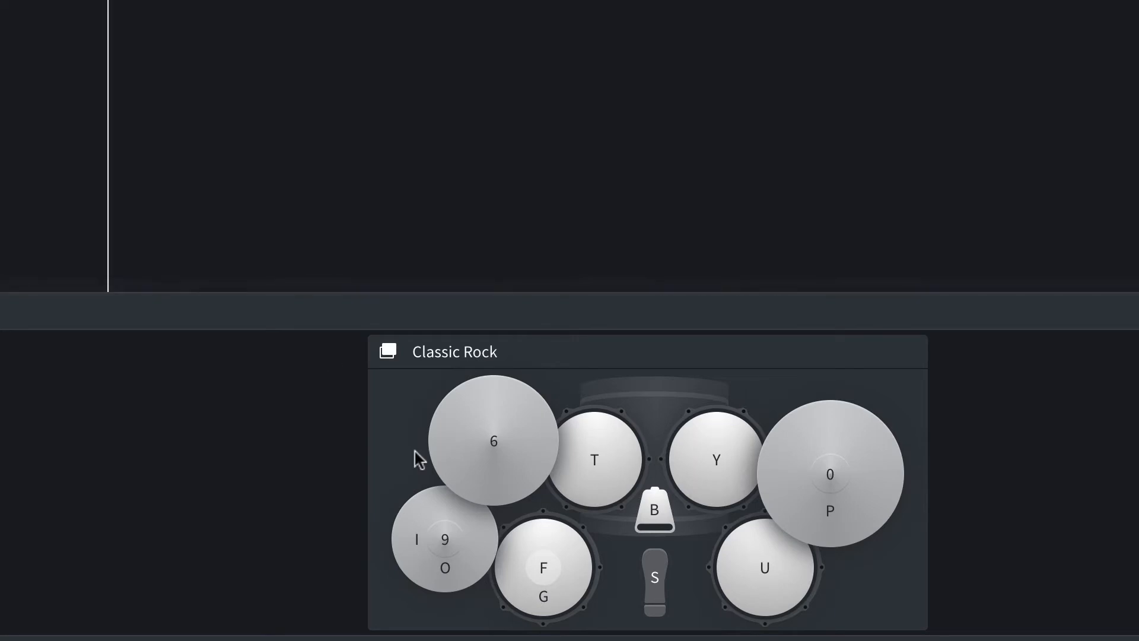
# Compare the F snare sound with the G snare sound once more
pyautogui.click(545, 571)
pyautogui.click(546, 609)
pyautogui.click(550, 610)
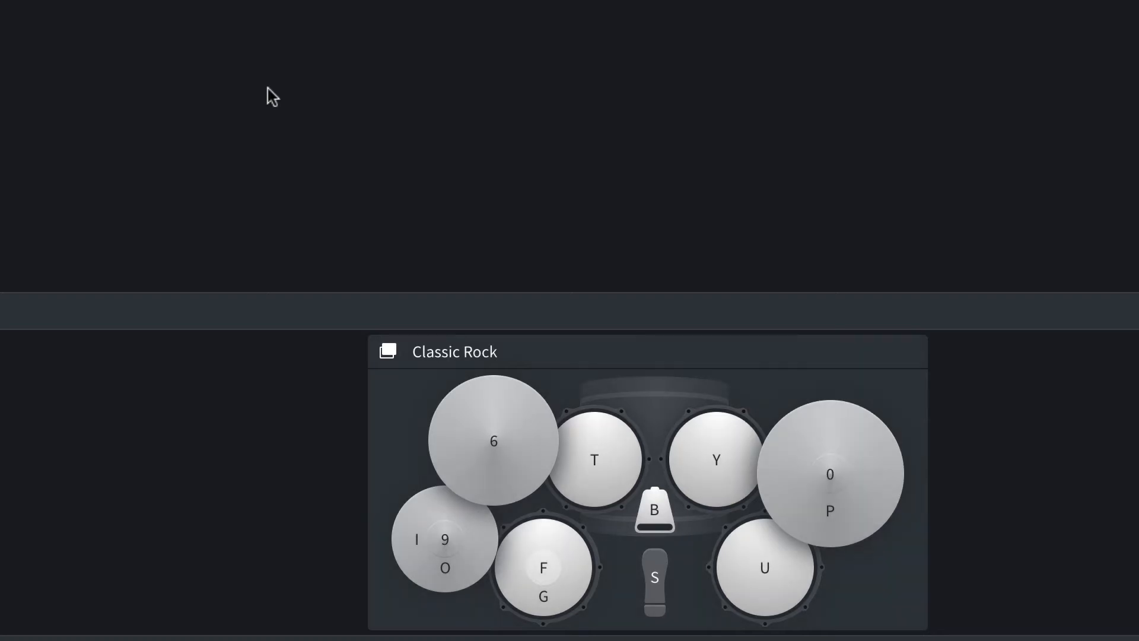
# Play a run of repeated snare hits, starting on the G sound and switching to the F sound
pyautogui.press('g')
pyautogui.press('g')
pyautogui.press('g')
pyautogui.press('f')
pyautogui.press('f')
pyautogui.press('f')
pyautogui.press('f')
pyautogui.press('f')
# Play a repeating pattern of one kick drum hit followed by two hits on the F snare
pyautogui.press('s')
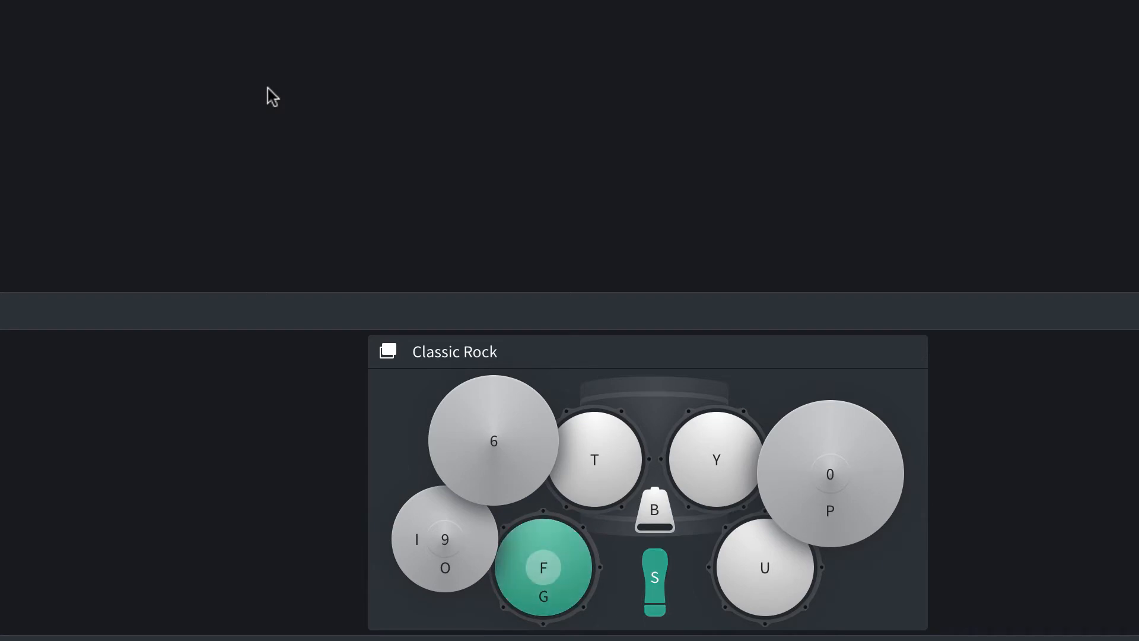
pyautogui.press('f')
pyautogui.press('f')
pyautogui.press('s')
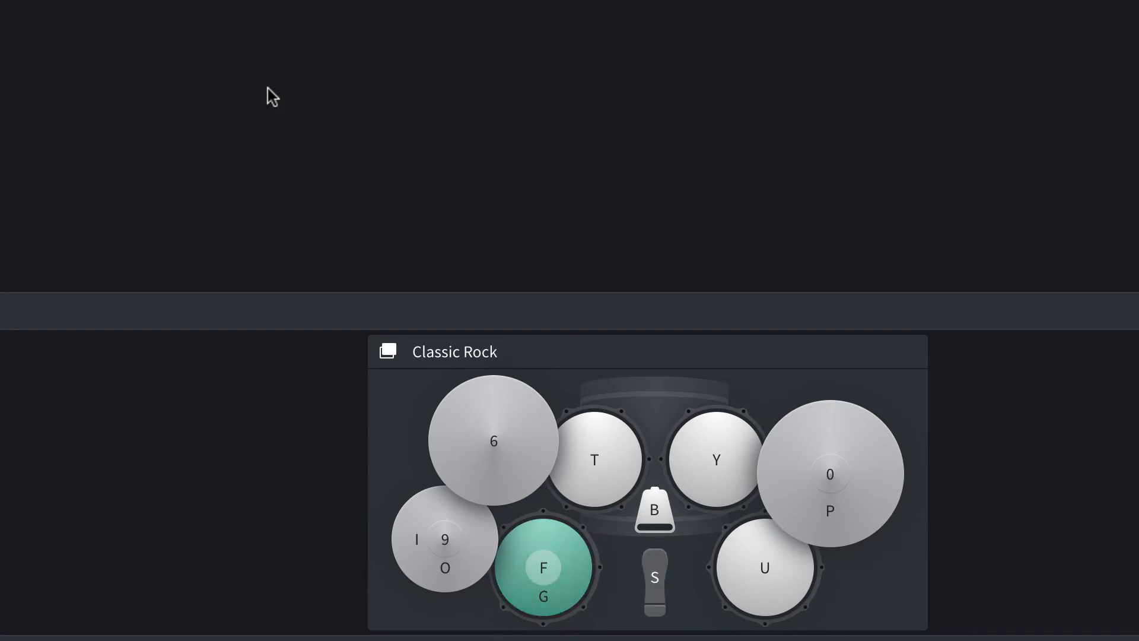
pyautogui.press('f')
pyautogui.press('f')
pyautogui.press('s')
pyautogui.press('f')
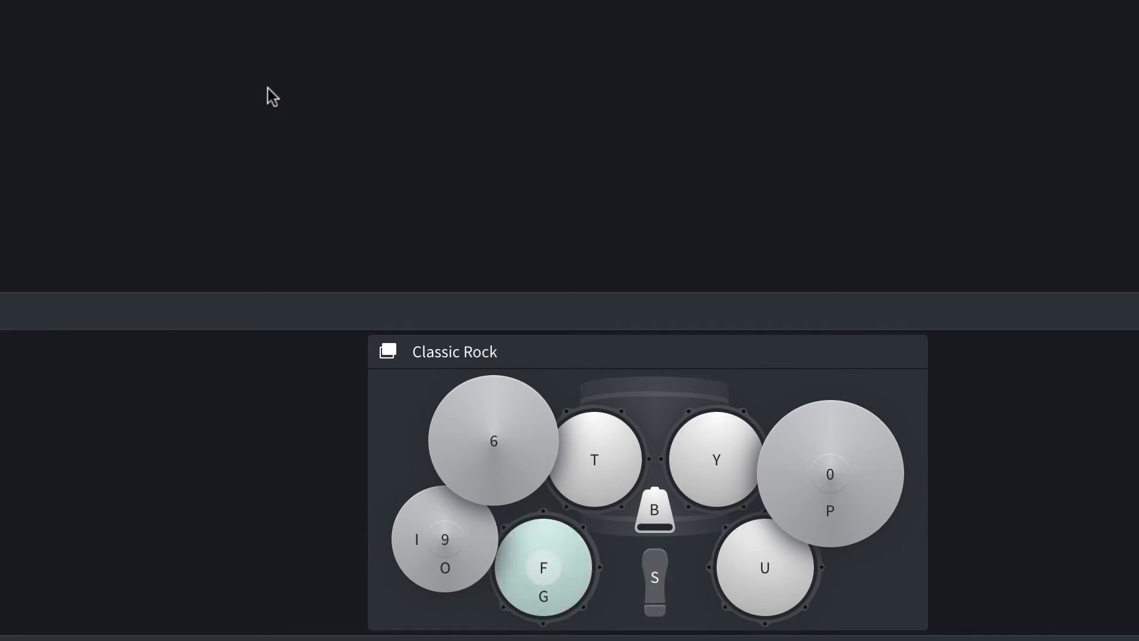
pyautogui.press('f')
pyautogui.press('s')
pyautogui.press('f')
pyautogui.press('f')
pyautogui.press('s')
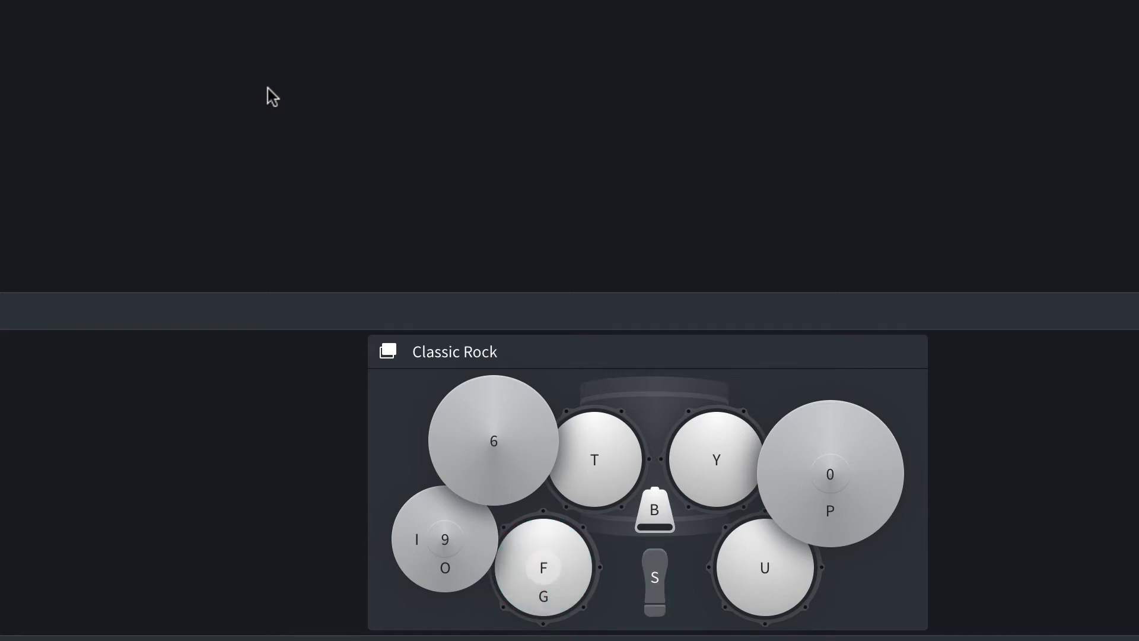
pyautogui.press('f')
# Play backbeat variations between kick drum and F snare, mixing single and doubled kick hits
pyautogui.press('s')
pyautogui.press('f')
pyautogui.press('s')
pyautogui.press('f')
pyautogui.press('s')
pyautogui.press('s')
pyautogui.press('f')
pyautogui.press('s')
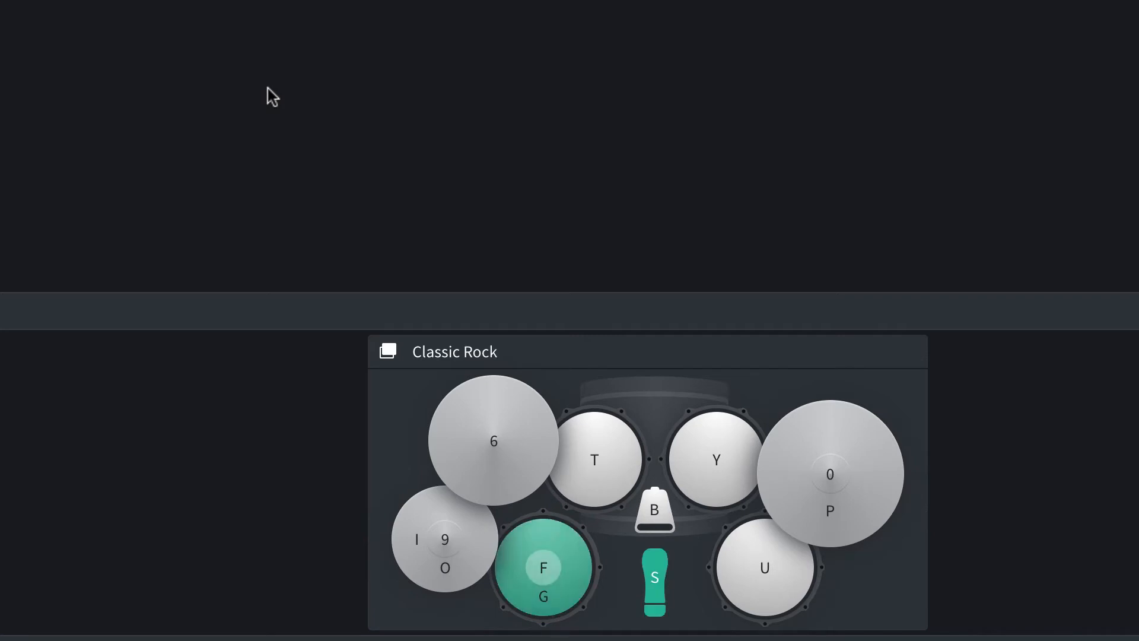
pyautogui.press('f')
pyautogui.press('s')
pyautogui.press('s')
pyautogui.press('f')
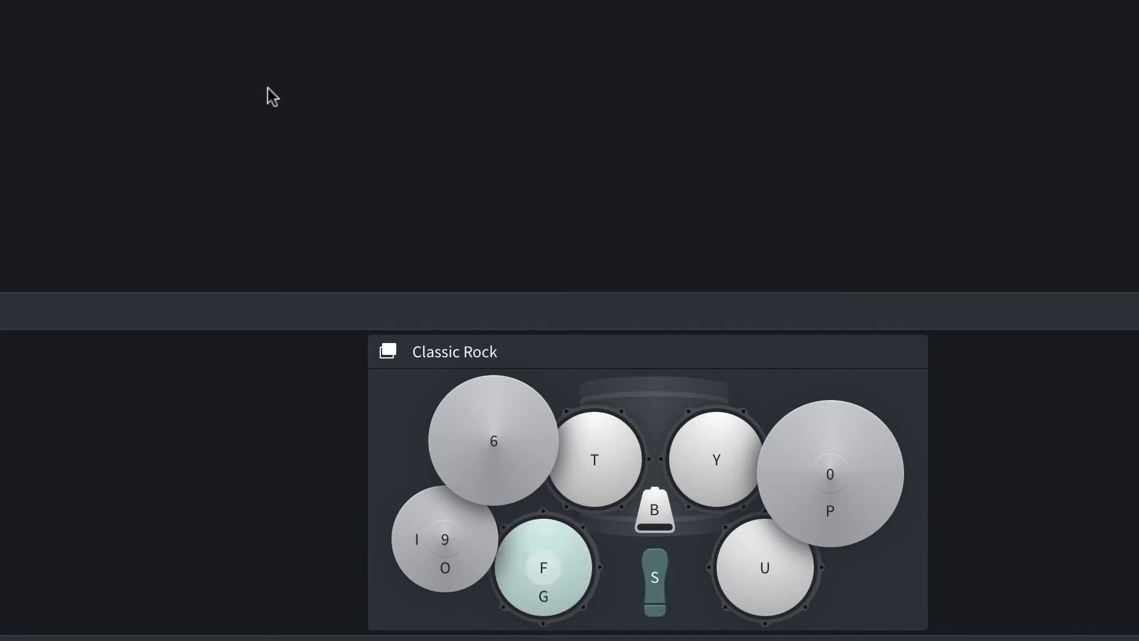
pyautogui.press('f')
pyautogui.press('s')
pyautogui.press('s')
pyautogui.press('f')
pyautogui.press('s')
pyautogui.press('s')
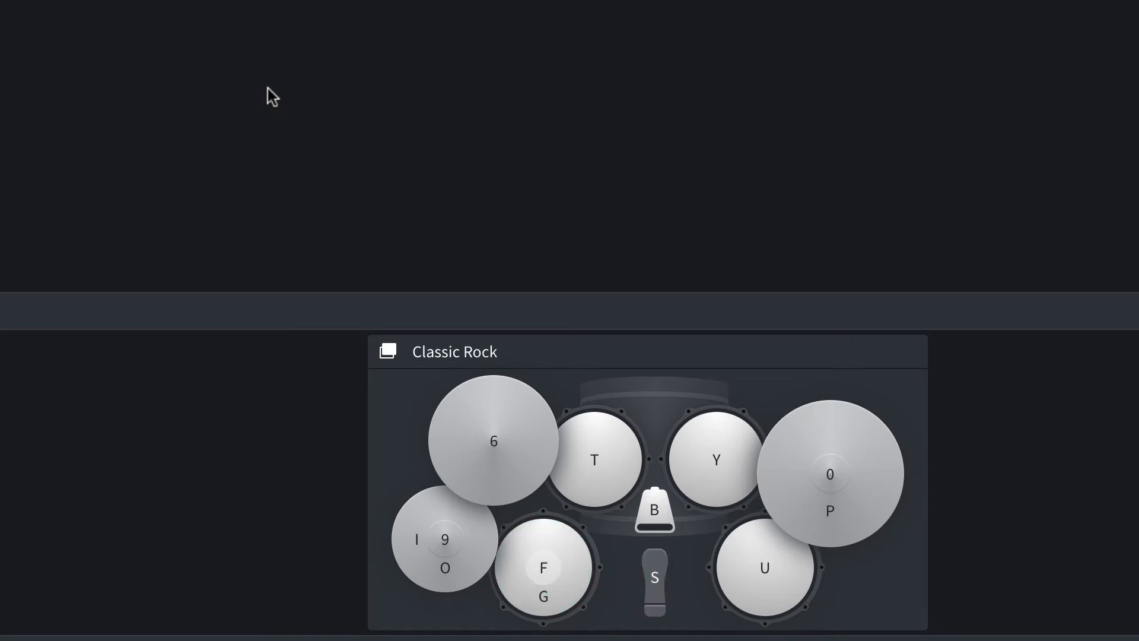
pyautogui.press('f')
pyautogui.press('s')
pyautogui.press('s')
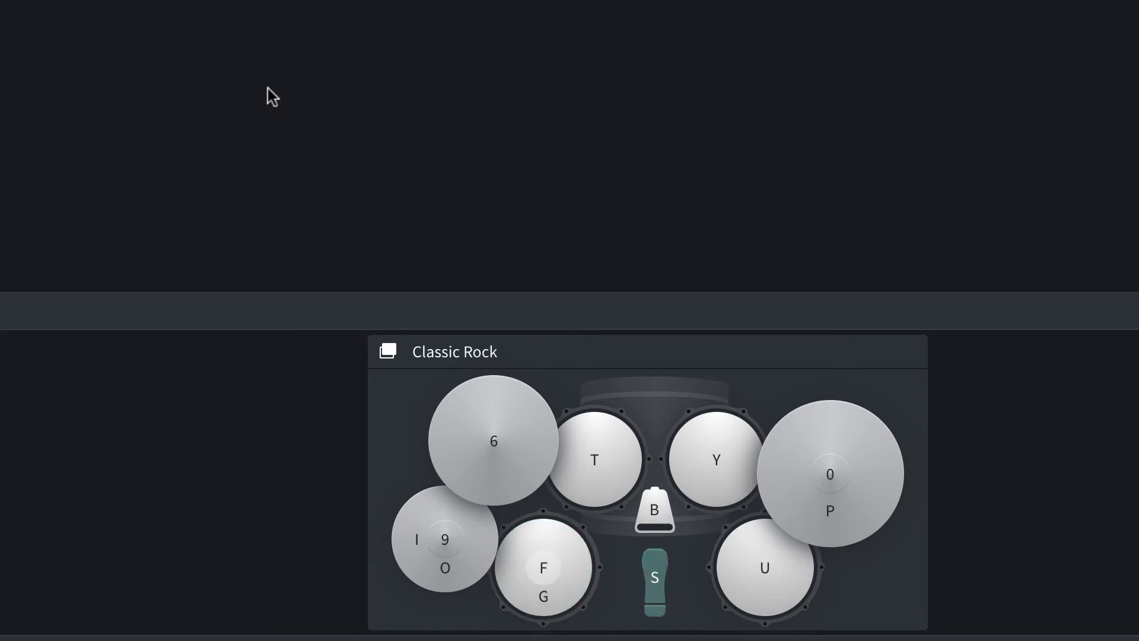
pyautogui.press('s')
pyautogui.press('f')
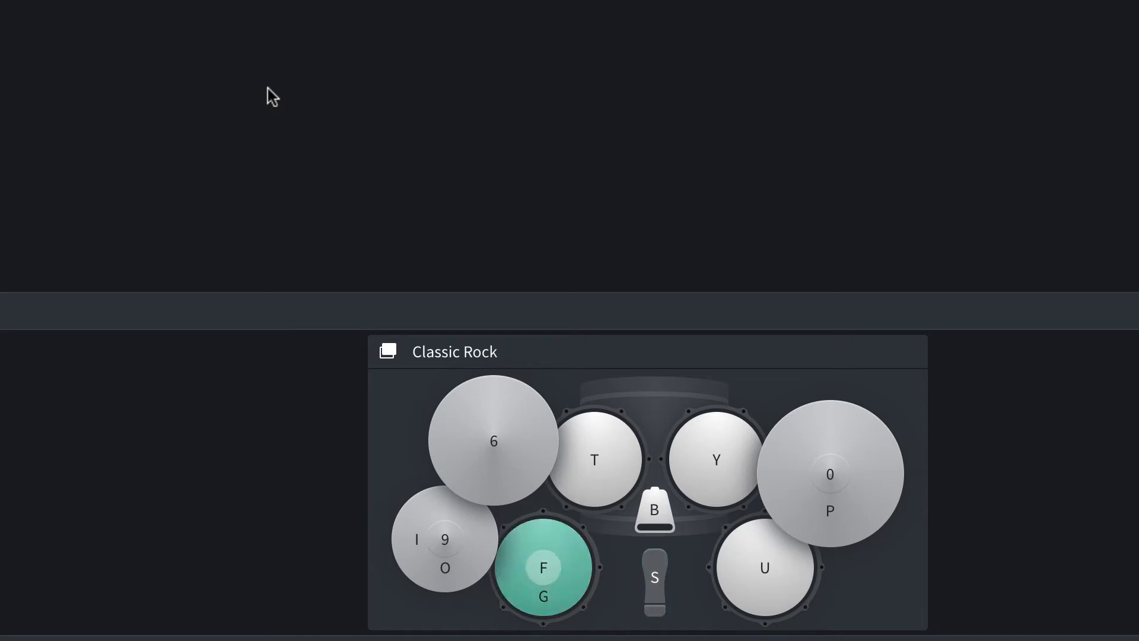
pyautogui.press('f')
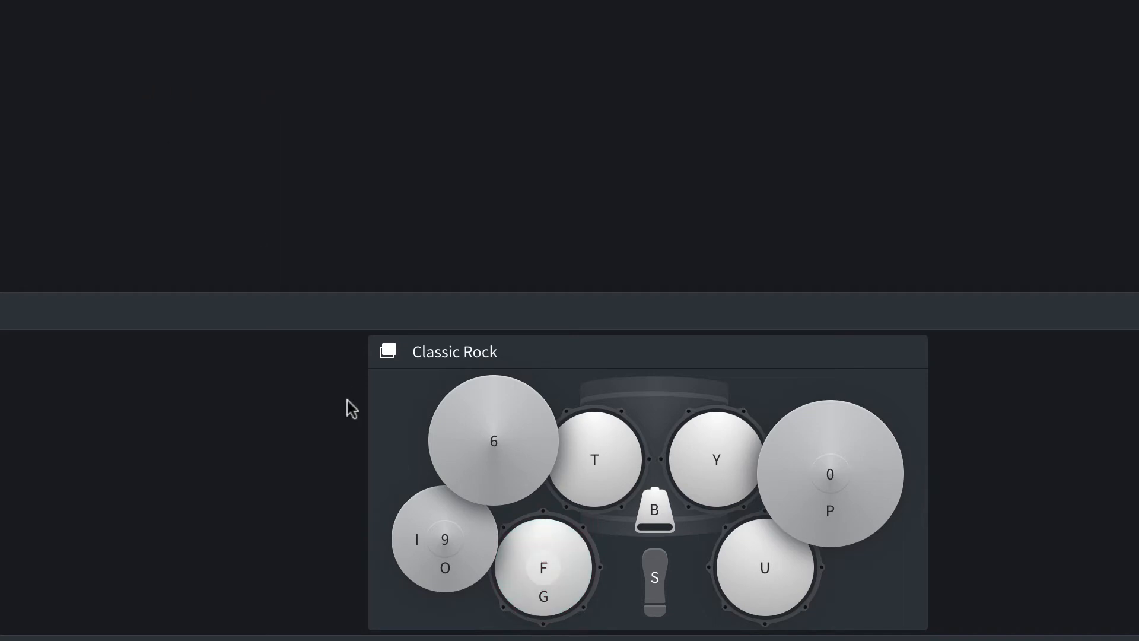
# Audition the kit's hi-hat sounds and the large cymbal marked 0 and P, finishing with the closed hi-hat
pyautogui.click(422, 558)
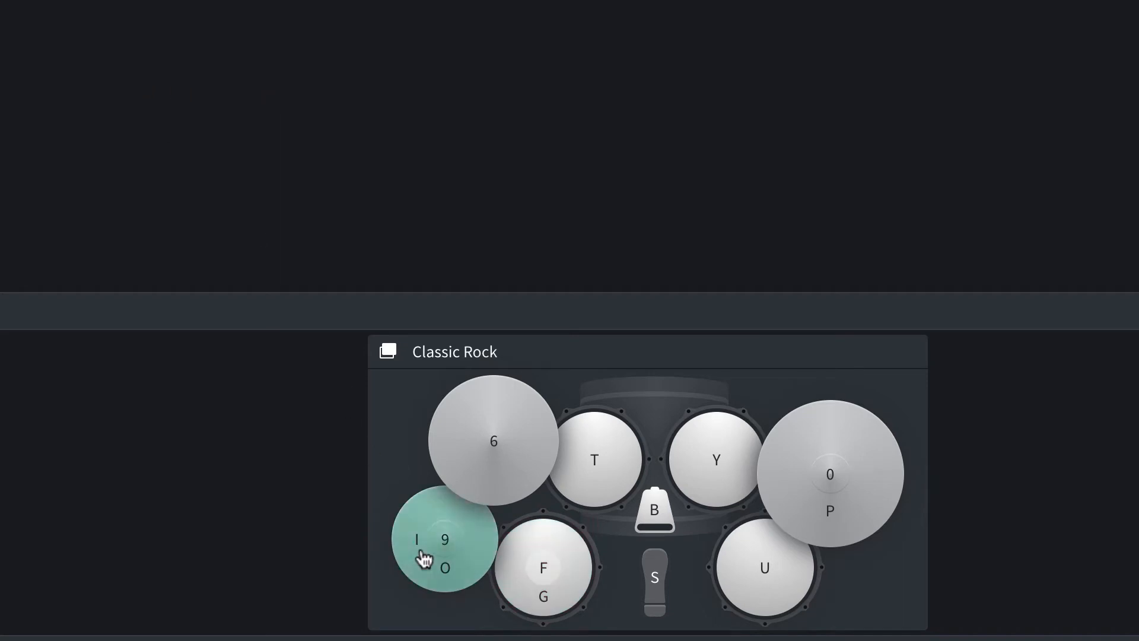
pyautogui.click(466, 574)
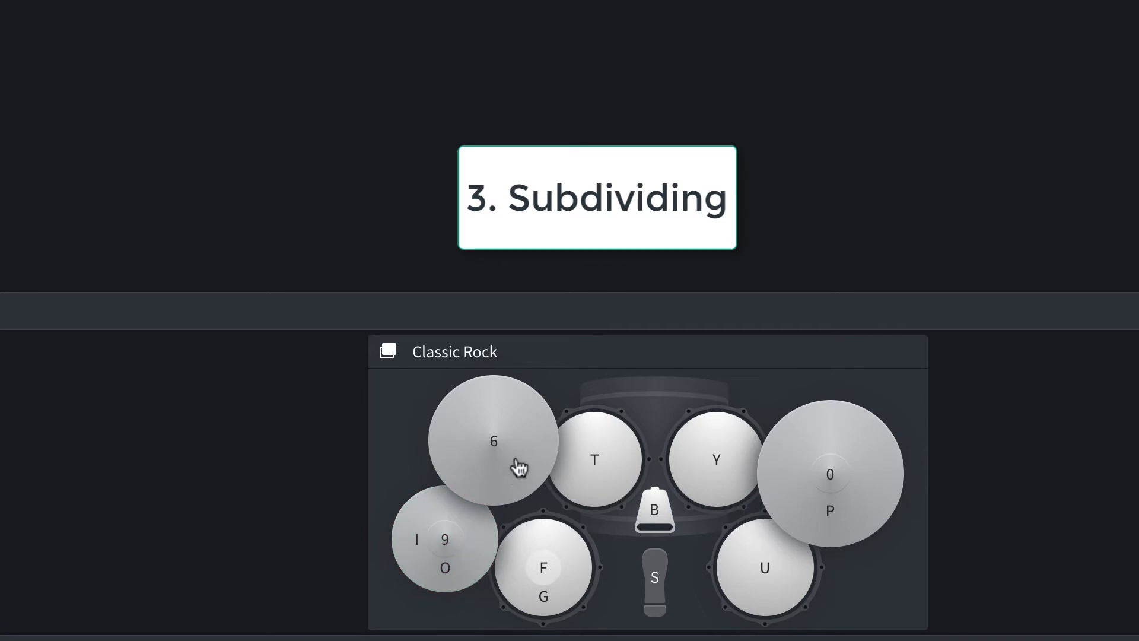
pyautogui.click(839, 521)
pyautogui.click(839, 521)
pyautogui.click(440, 565)
pyautogui.click(441, 565)
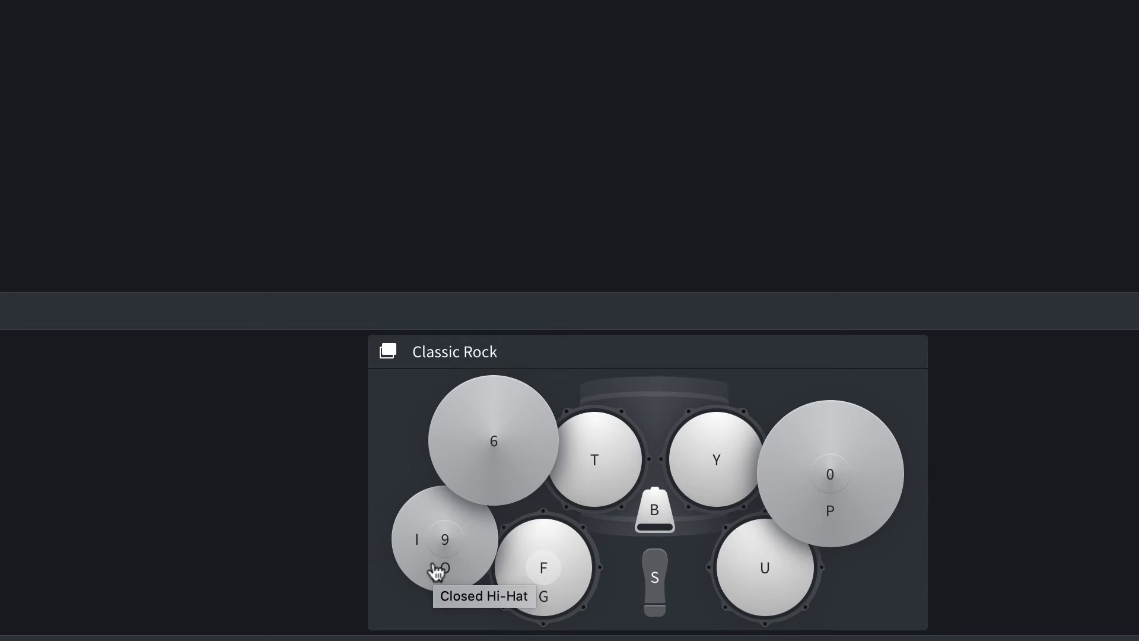
# Play a beat on the Classic Rock kit with the kick drum and the G snare
pyautogui.press('s')
pyautogui.press('s')
pyautogui.press('g')
pyautogui.press('s')
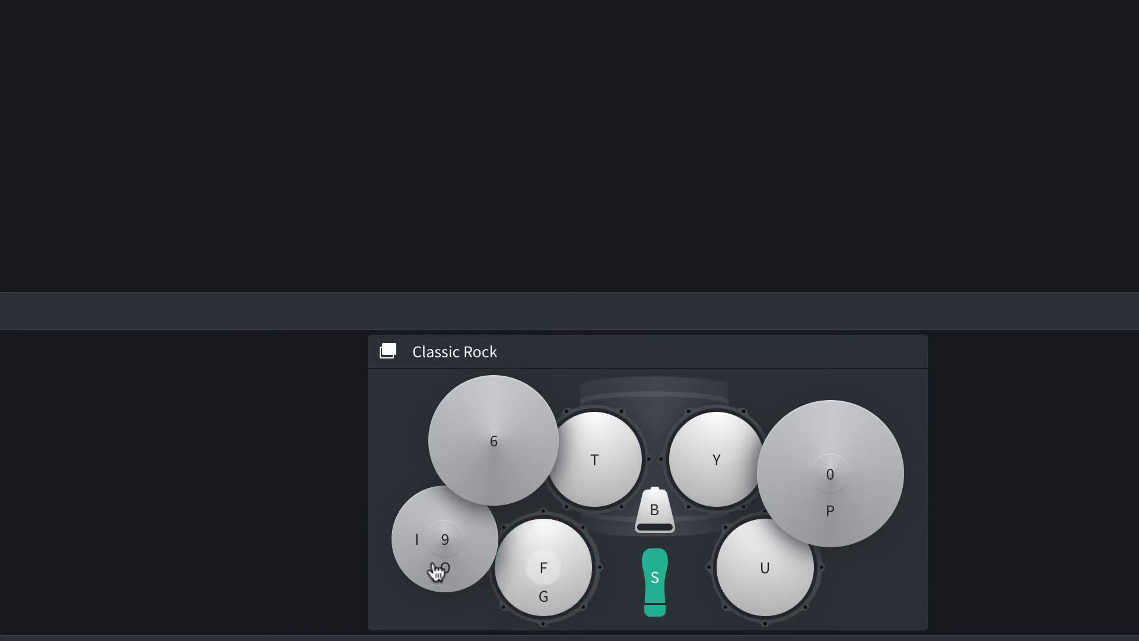
pyautogui.press('s')
pyautogui.press('g')
pyautogui.press('s')
pyautogui.press('g')
pyautogui.press('s')
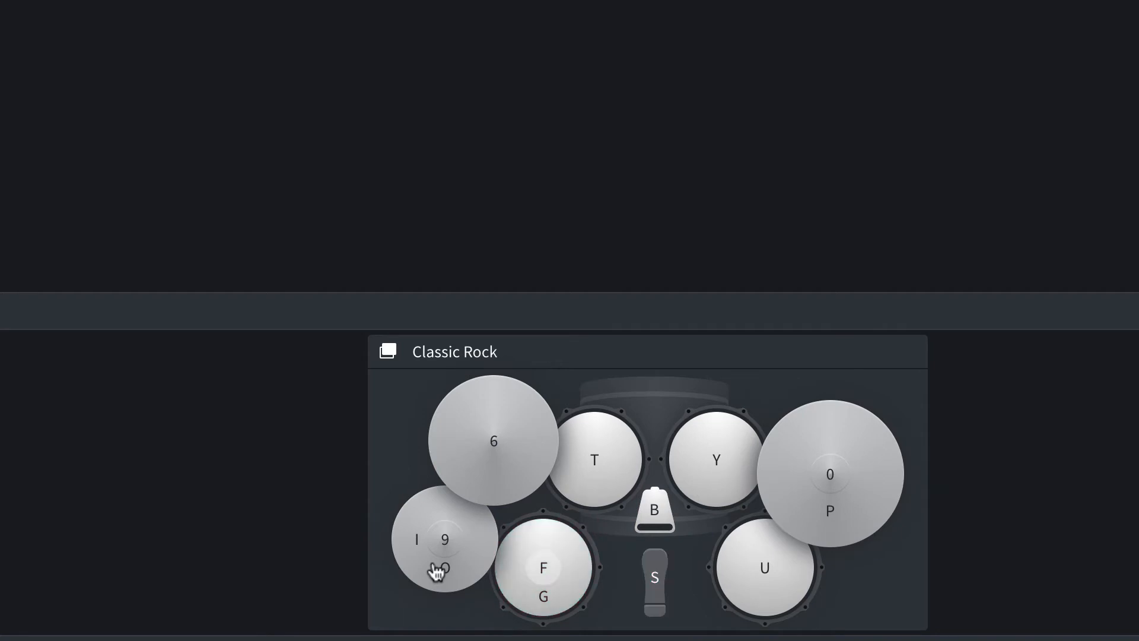
# Continue the drum groove, answering each kick drum hit with repeated G snare hits and no cymbals
pyautogui.press('g')
pyautogui.press('g')
pyautogui.press('s')
pyautogui.press('g')
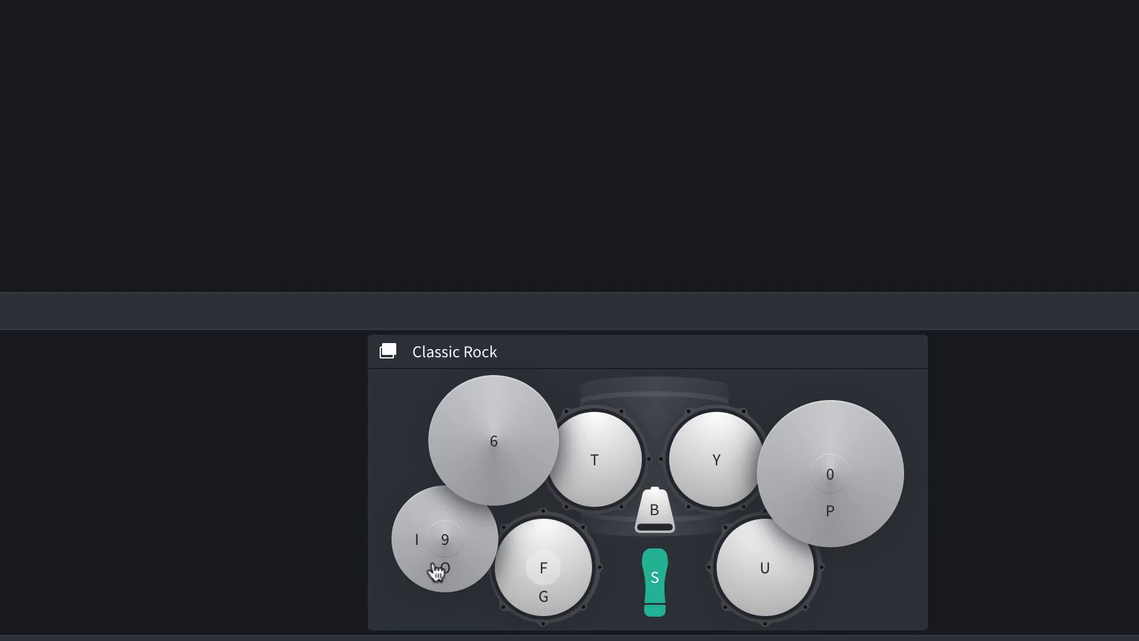
pyautogui.press('g')
pyautogui.press('s')
pyautogui.press('g')
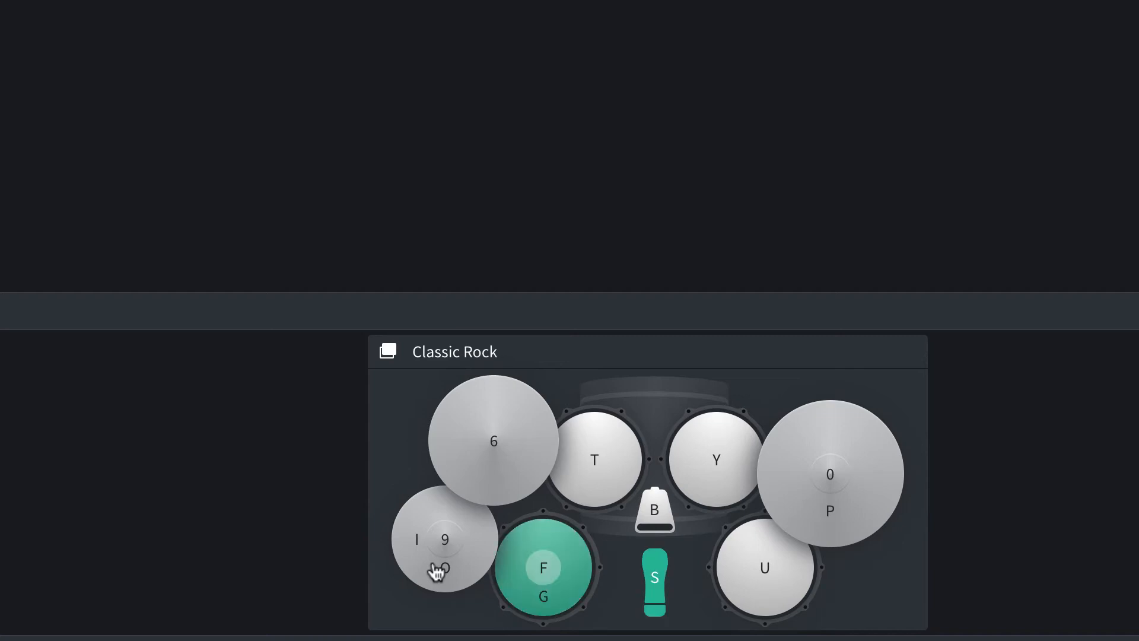
pyautogui.press('g')
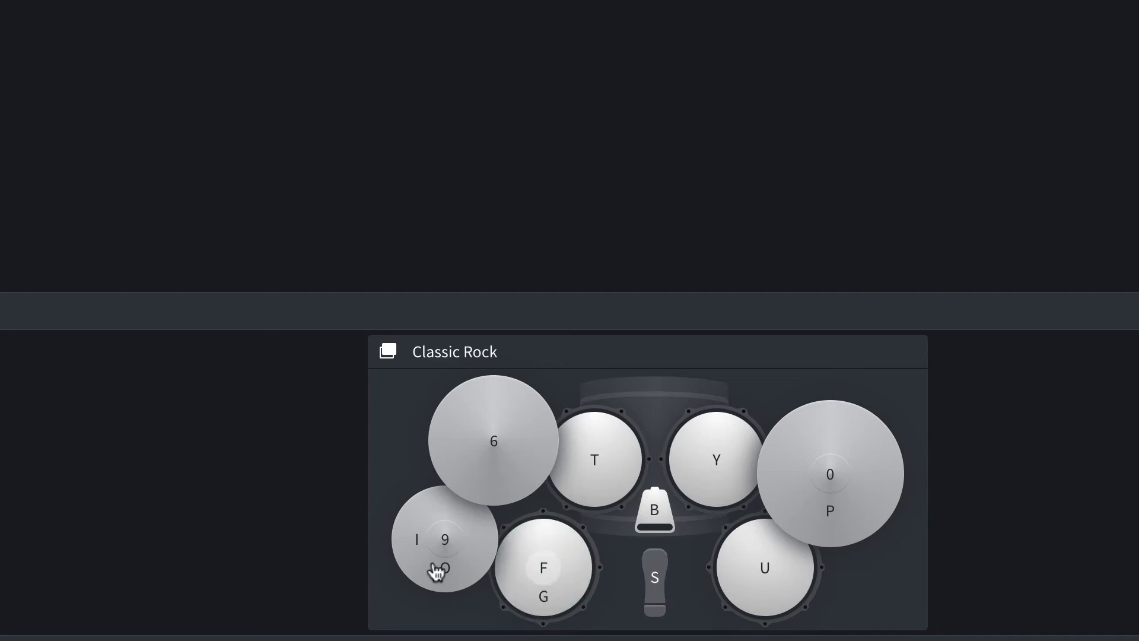
pyautogui.press('g')
pyautogui.press('s')
pyautogui.press('g')
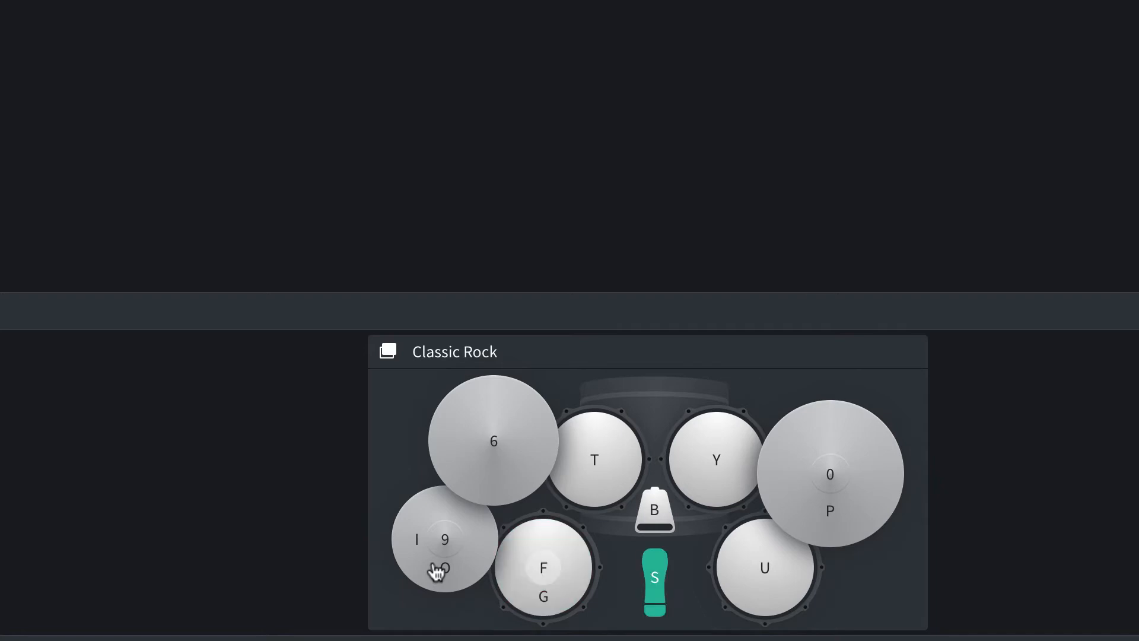
# Play the kick and G snare groove with the hi-hat marked I layered on top as subdivision
pyautogui.press('i')
pyautogui.press('g')
pyautogui.press('s')
pyautogui.press('i')
pyautogui.press('g')
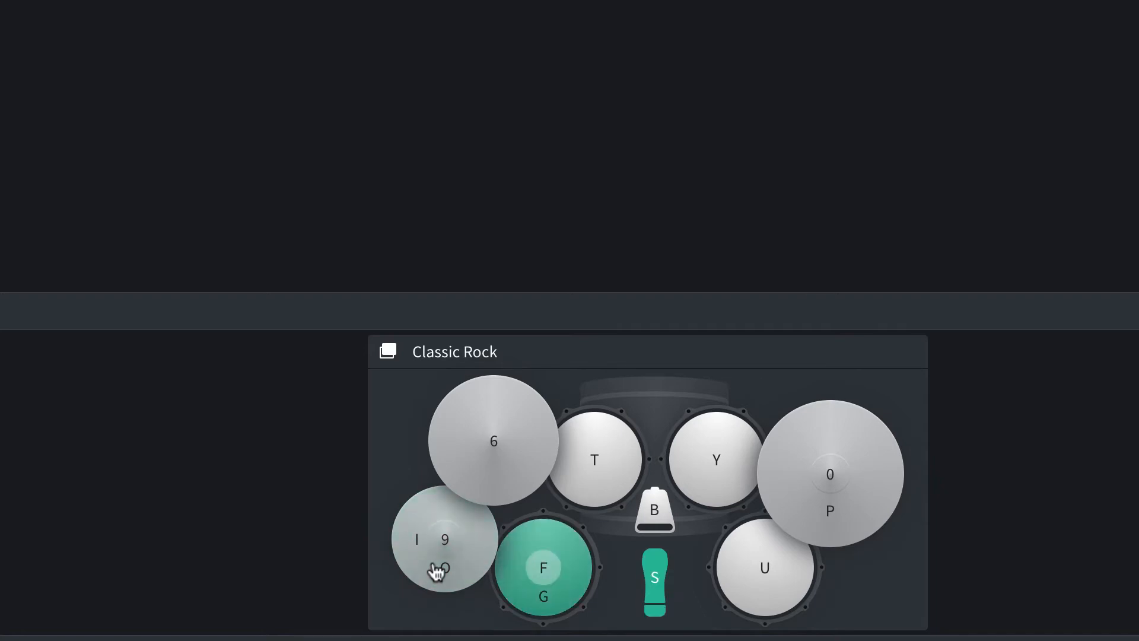
pyautogui.press('i')
pyautogui.press('i')
pyautogui.press('g')
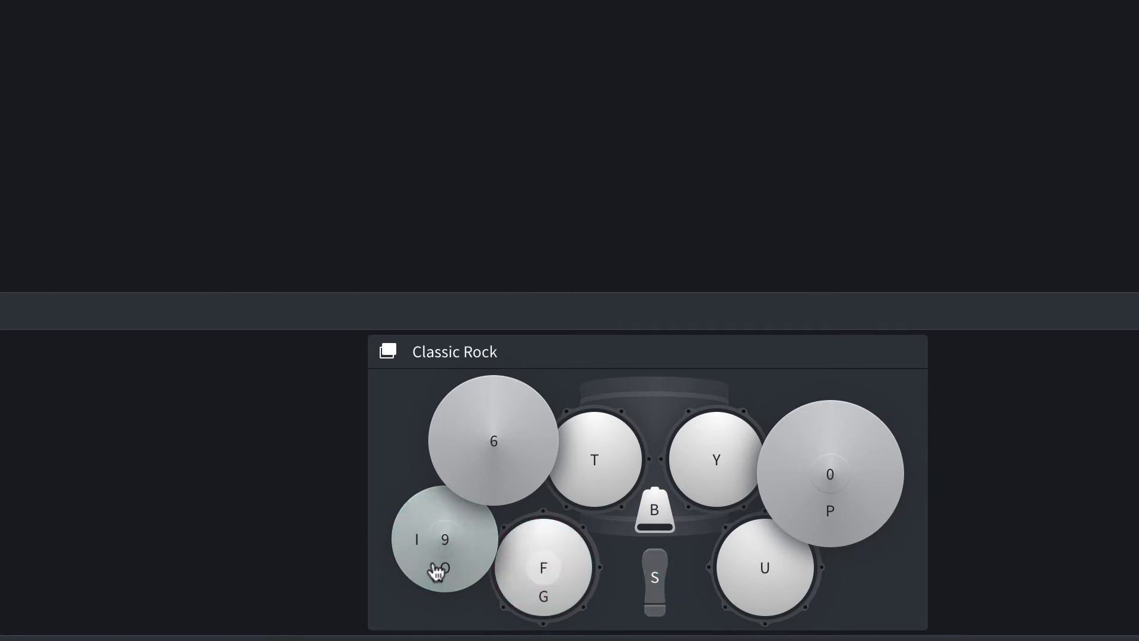
pyautogui.press('g')
pyautogui.press('s')
pyautogui.press('g')
pyautogui.press('i')
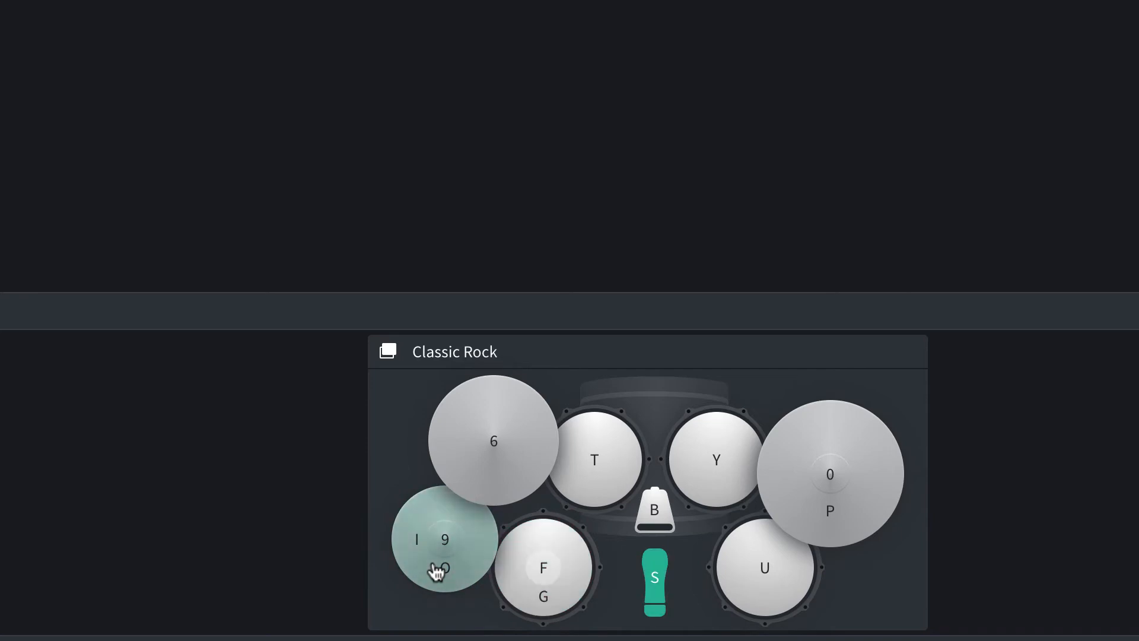
pyautogui.press('g')
pyautogui.press('g')
# Play the kick and G snare groove with the large cymbal marked P added on top
pyautogui.press('p')
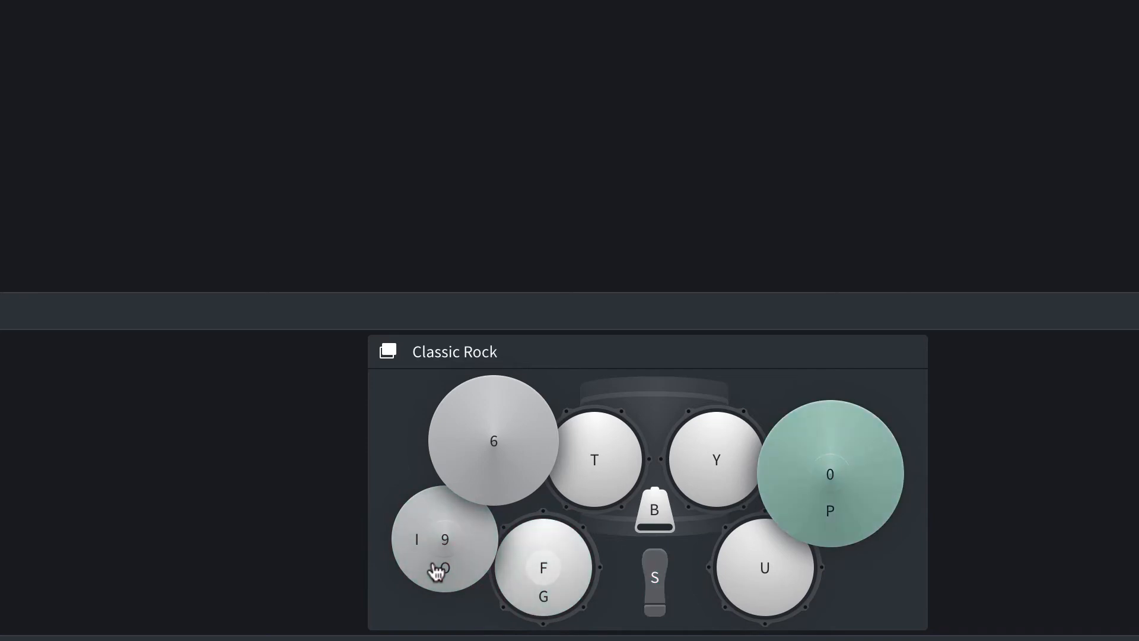
pyautogui.press('s')
pyautogui.press('g')
pyautogui.press('g')
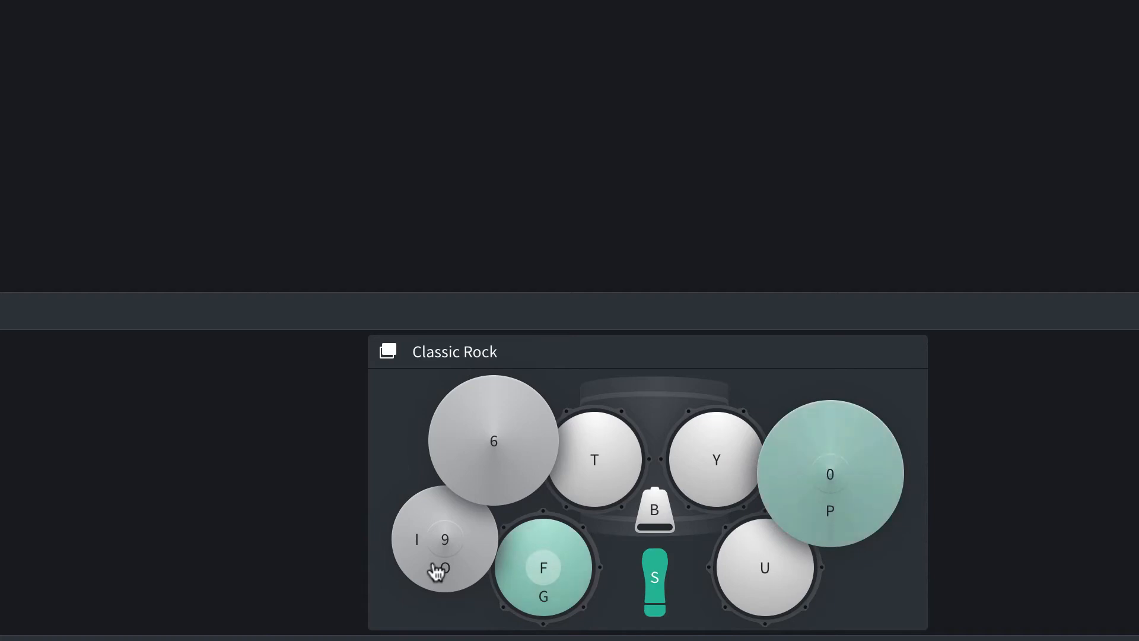
pyautogui.press('g')
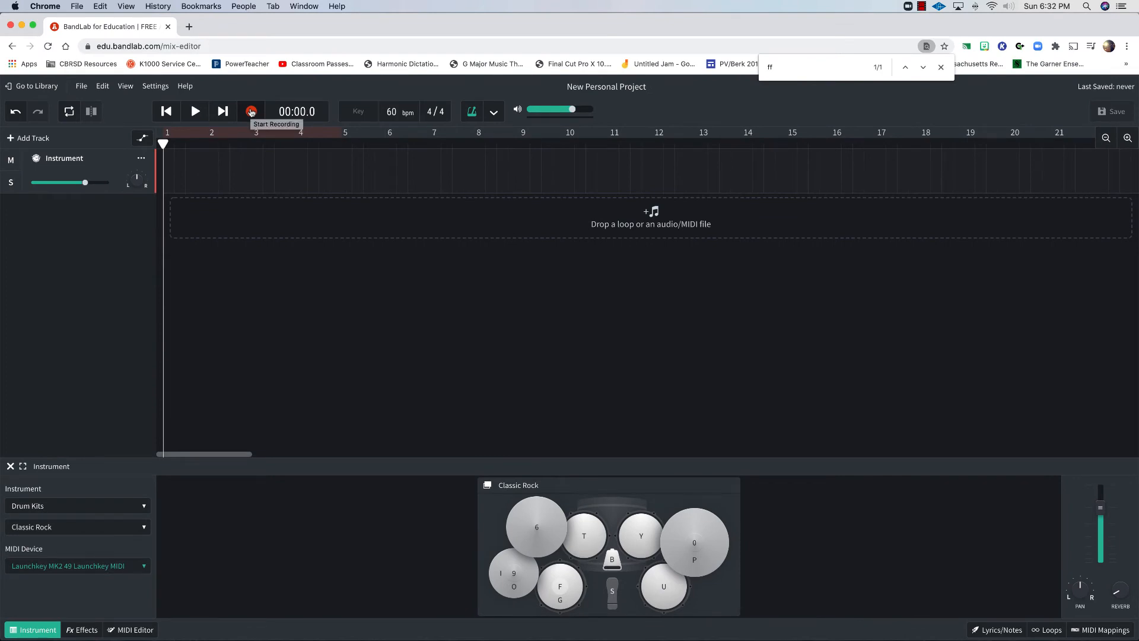
# Record four bars of ground rhythm at 60 bpm with the kick drum on every beat
pyautogui.click(251, 112)
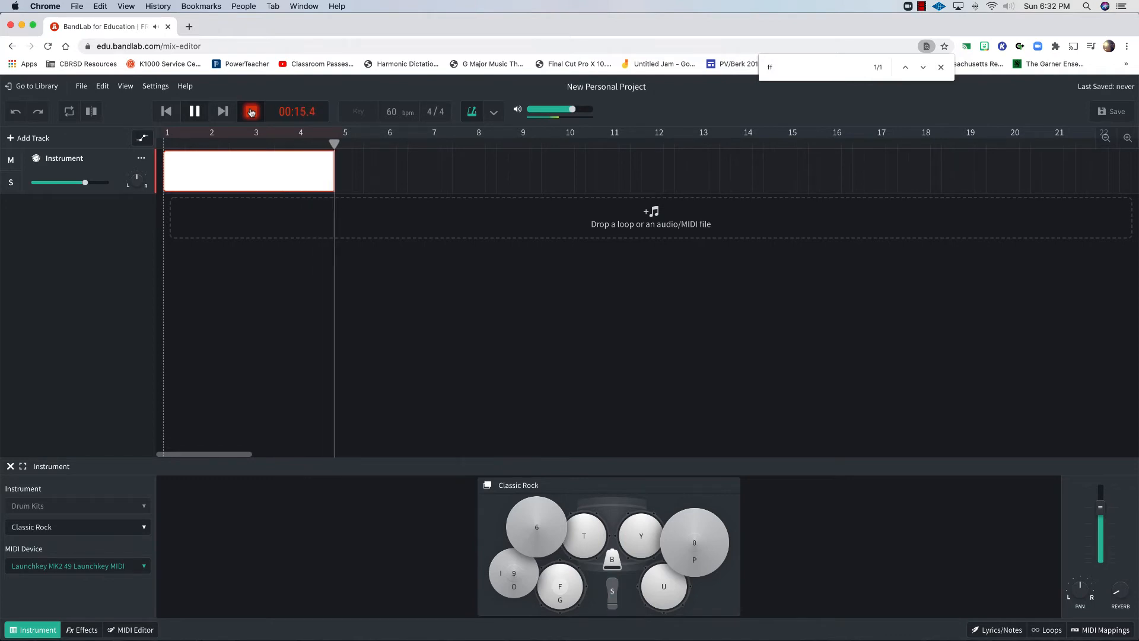
pyautogui.click(251, 112)
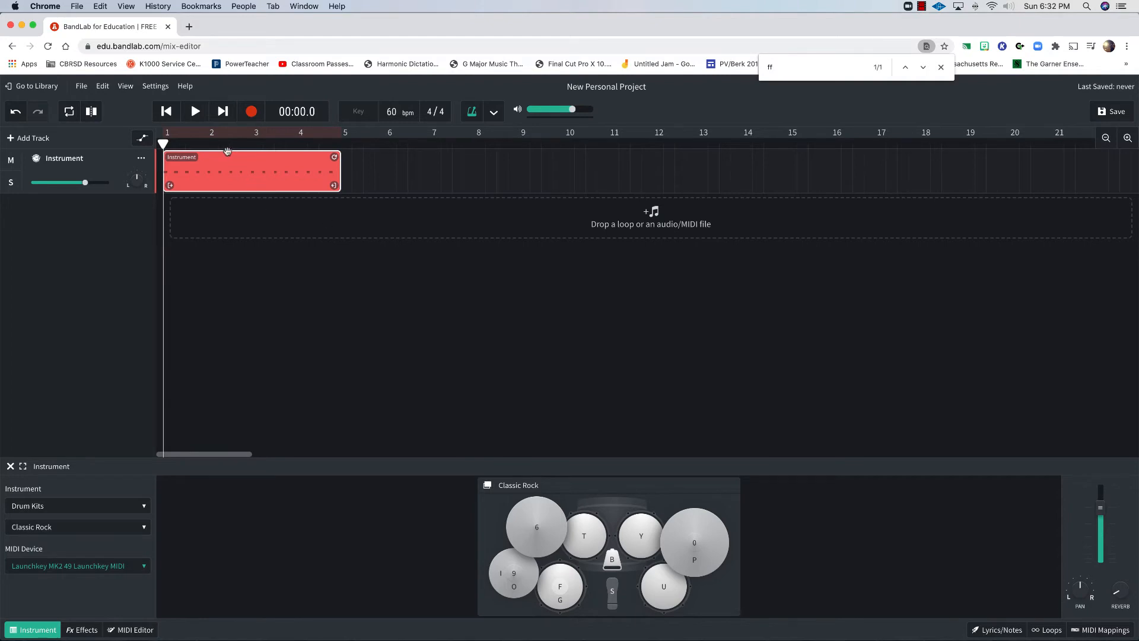
# Record a backbeat layer over the same four bars, with the F snare on beats 2 and 4
pyautogui.click(252, 112)
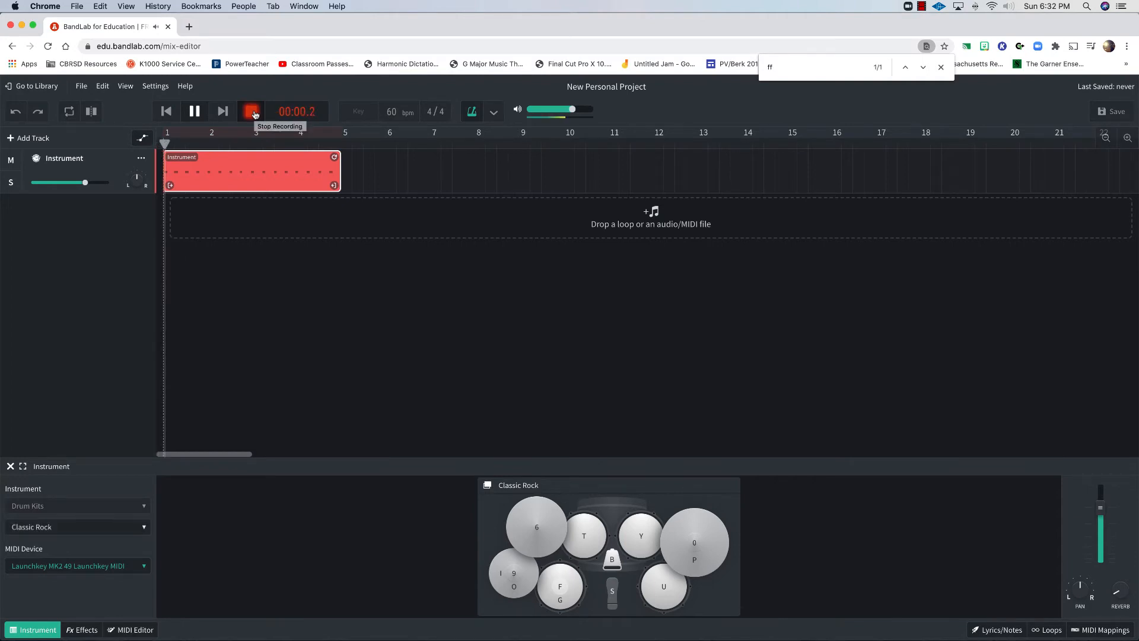
pyautogui.press('f')
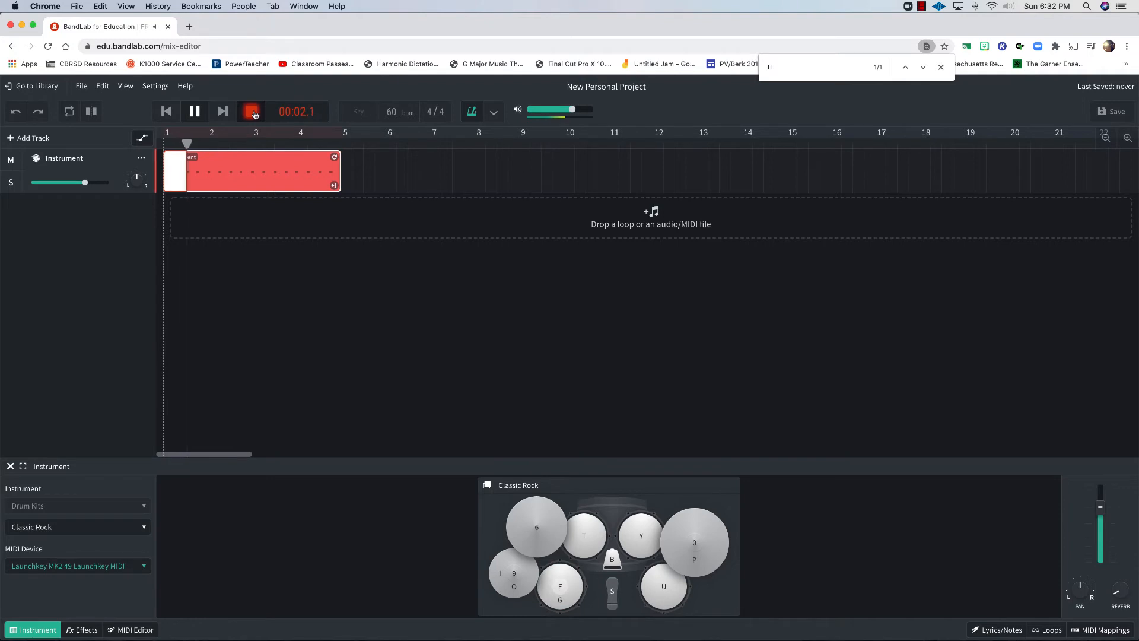
pyautogui.press('f')
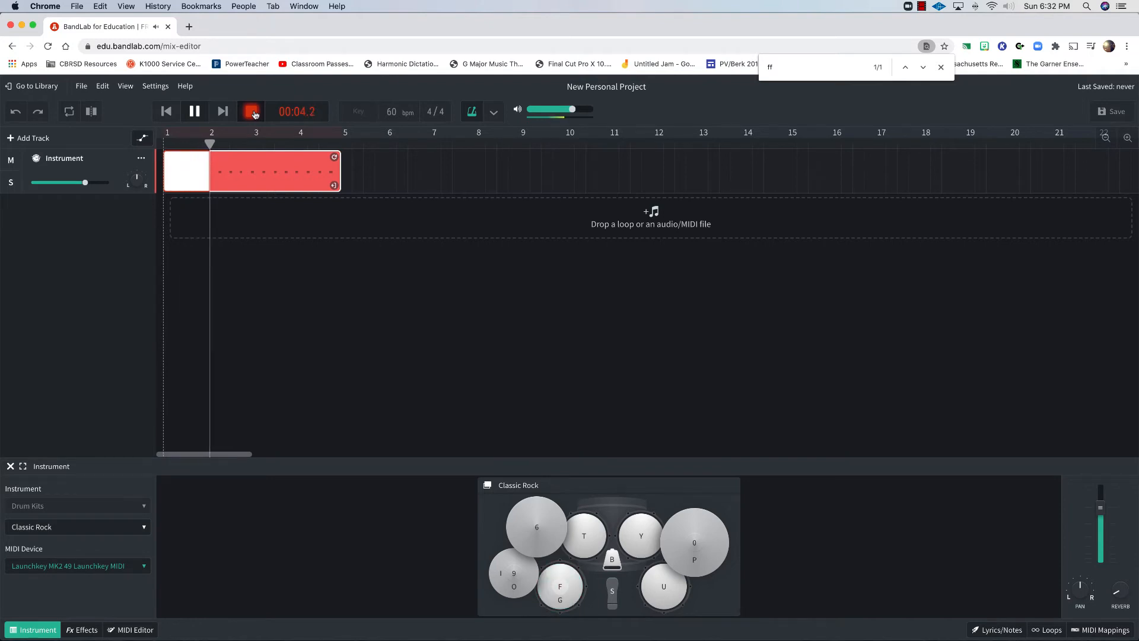
pyautogui.press('f')
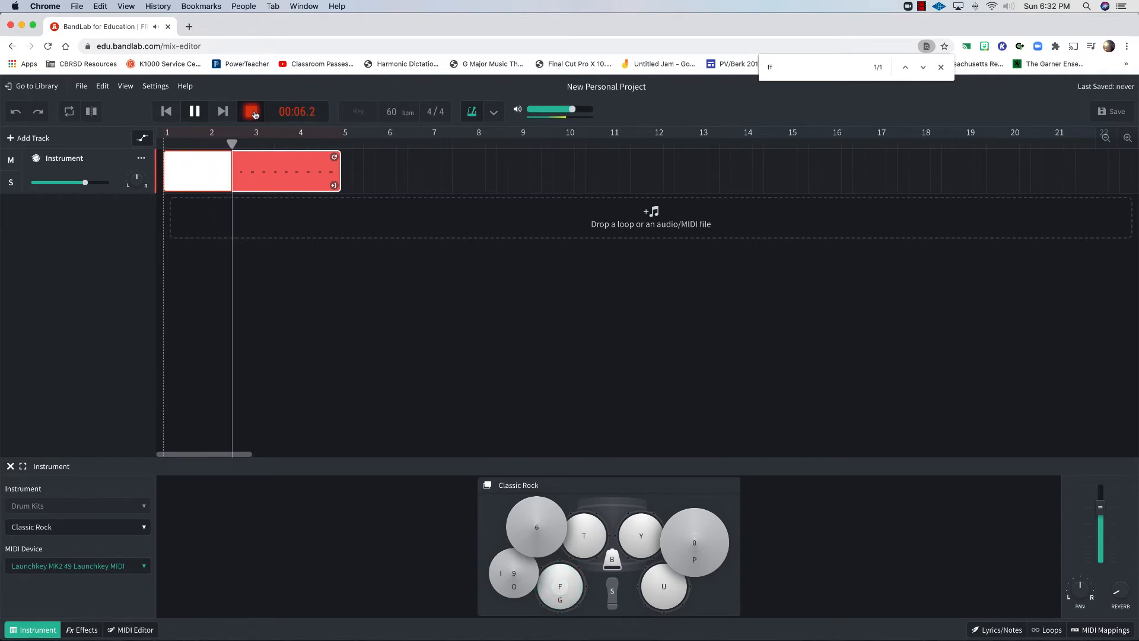
pyautogui.press('f')
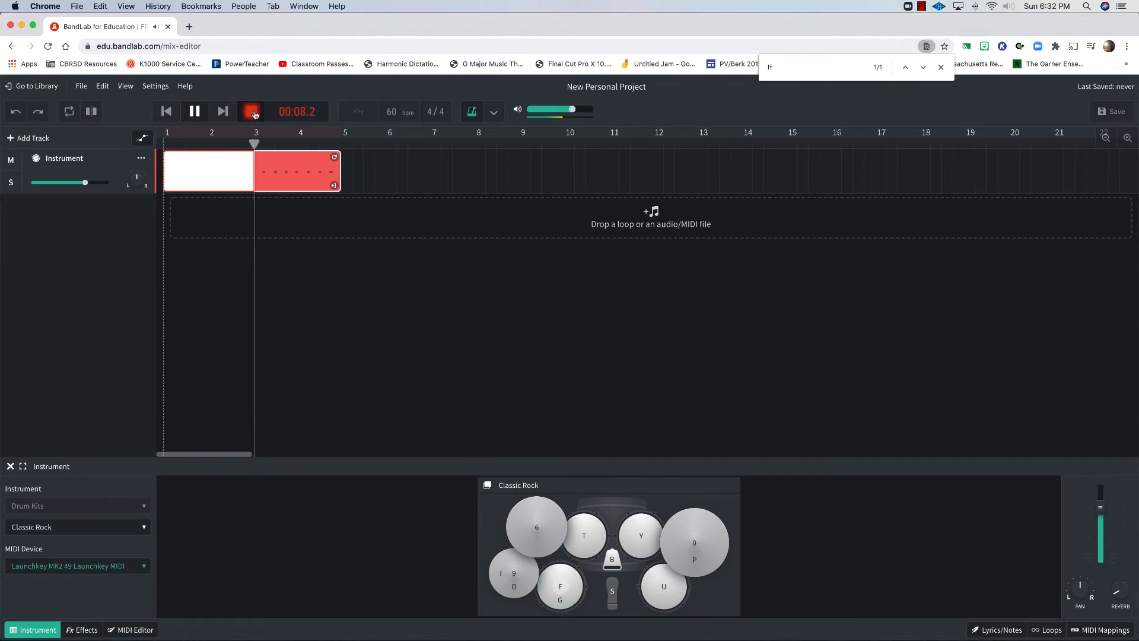
pyautogui.press('f')
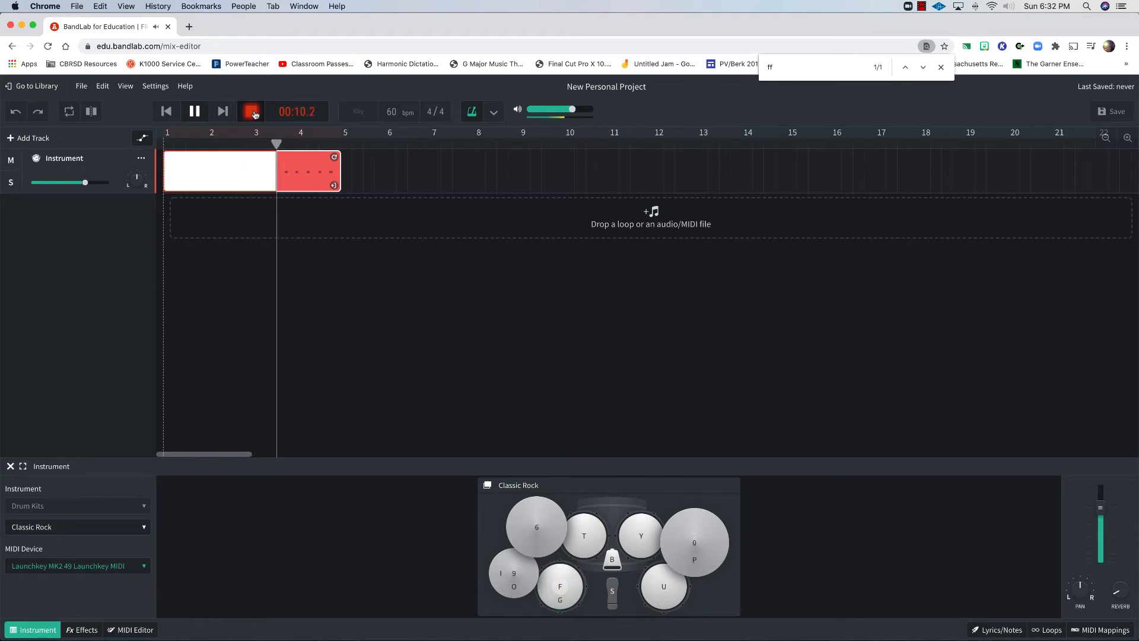
pyautogui.press('f')
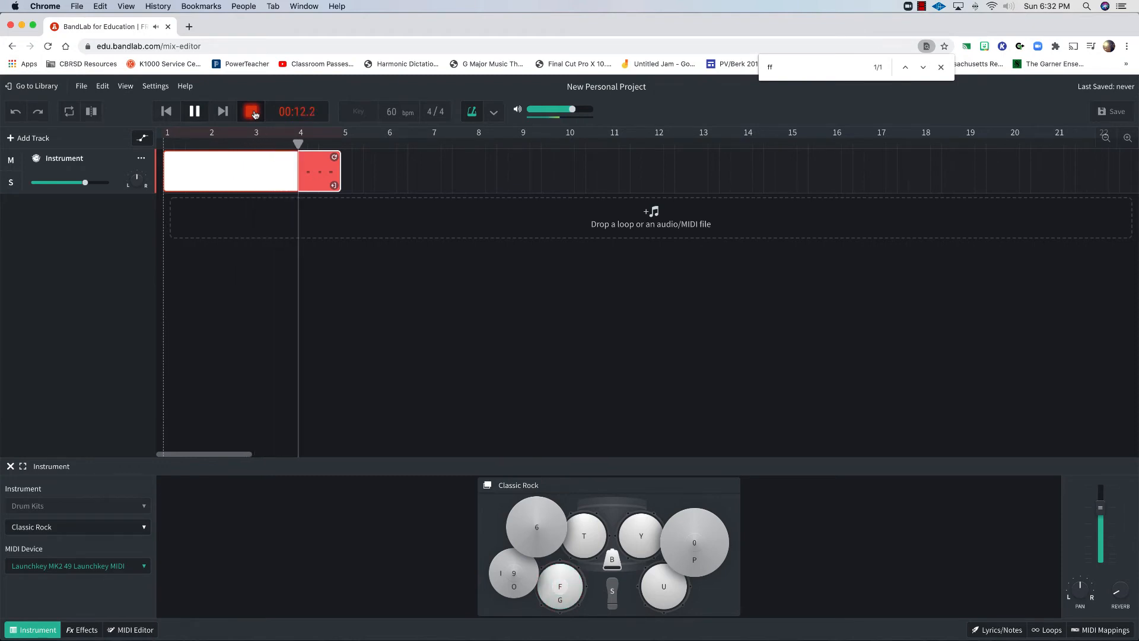
pyautogui.press('f')
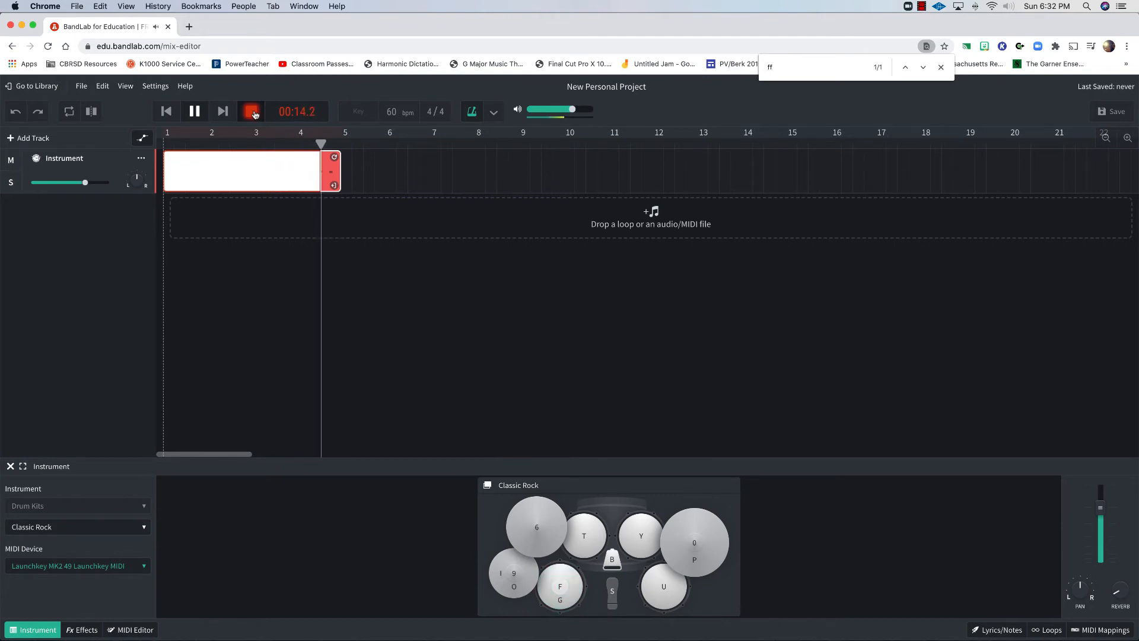
pyautogui.press('f')
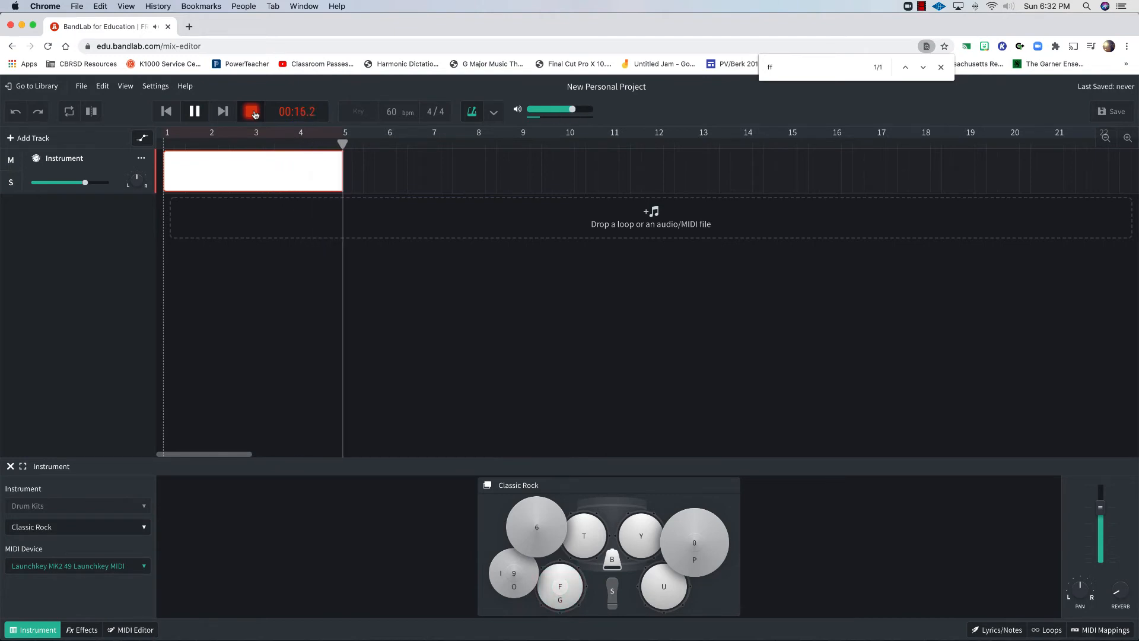
pyautogui.click(252, 112)
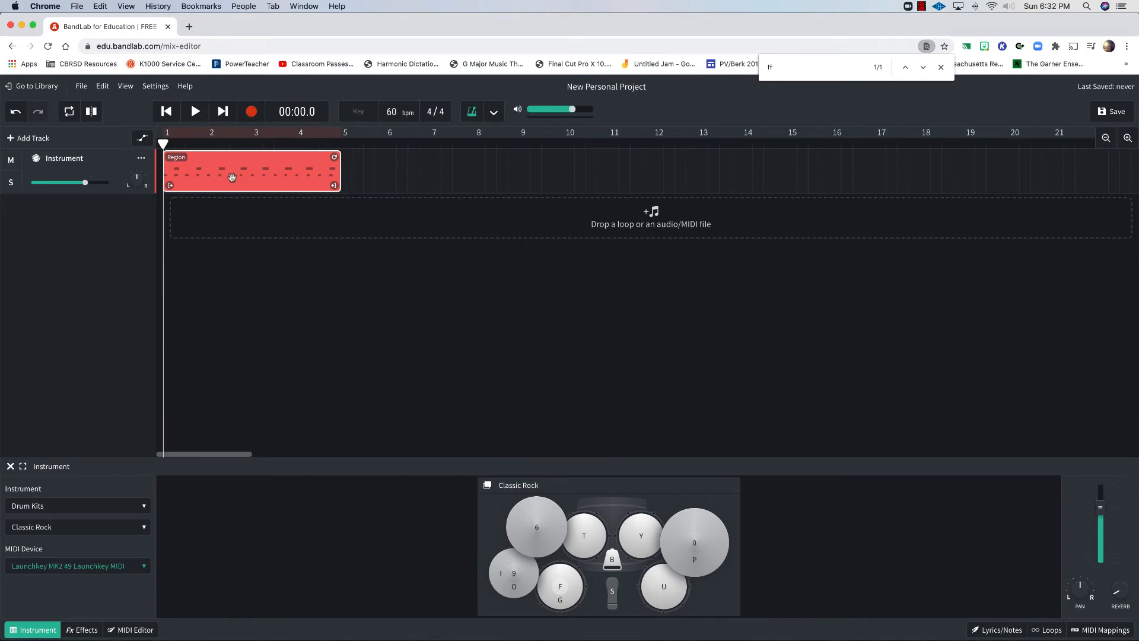
# Test the hi-hat and record a steady eighth-note hi-hat layer over the four bars, with one contrasting hi-hat hit just before bar 3
pyautogui.click(509, 592)
pyautogui.click(251, 111)
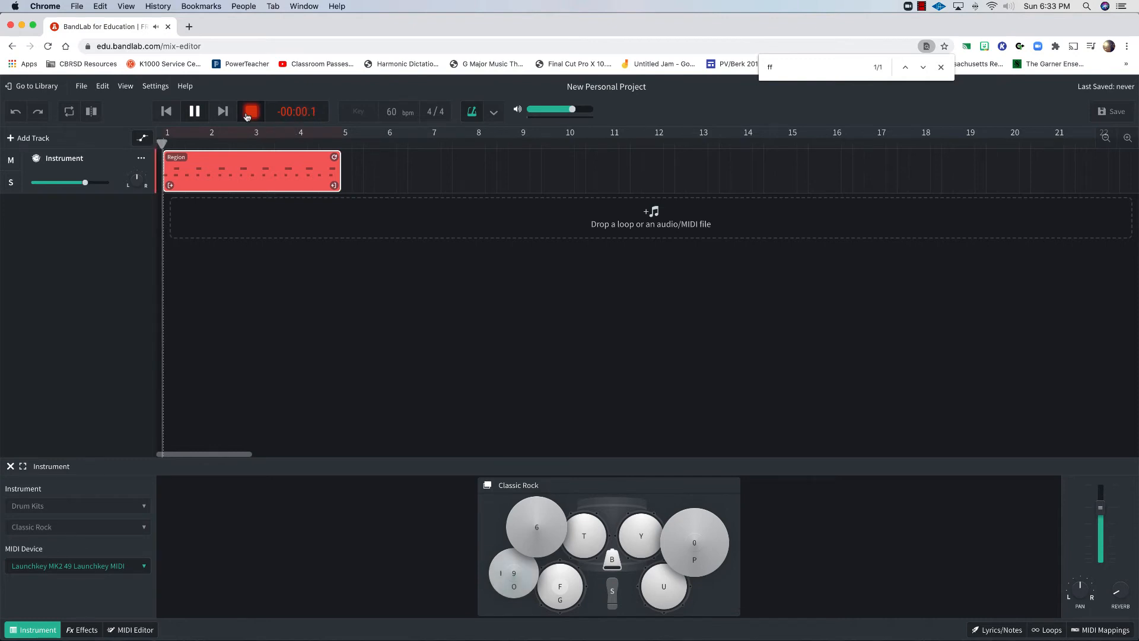
pyautogui.press('i')
pyautogui.press('i')
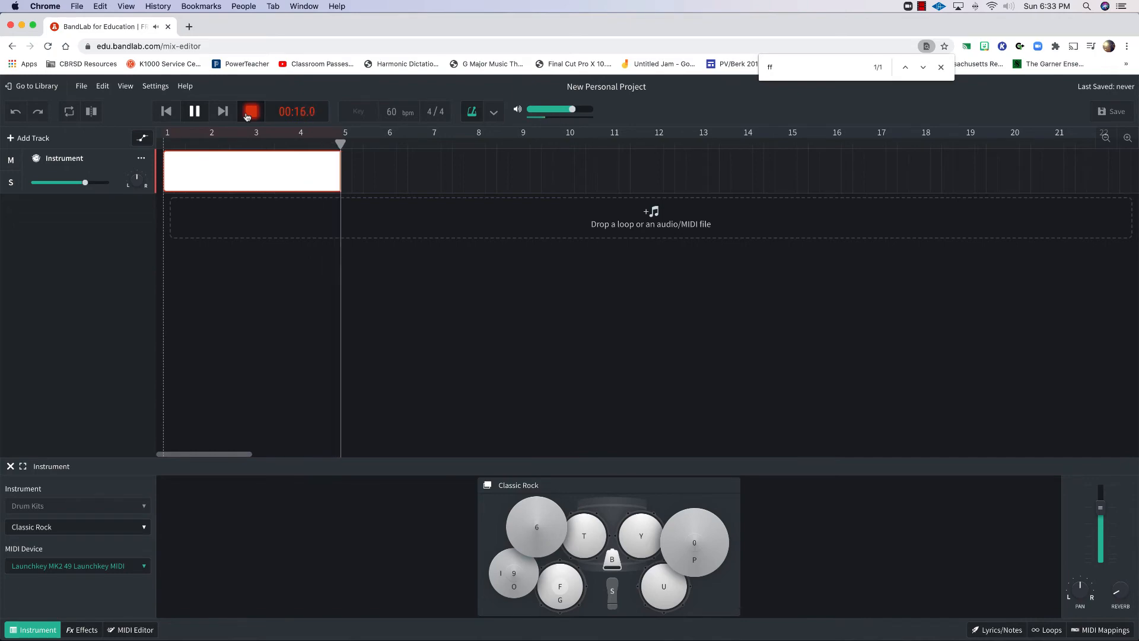
pyautogui.click(249, 113)
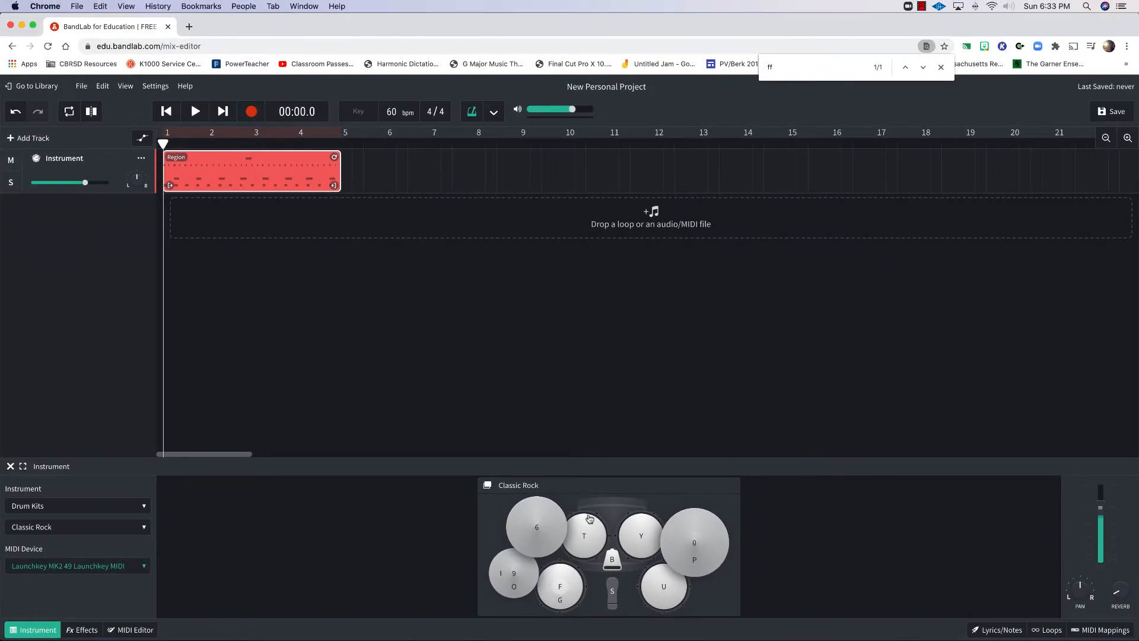
# Audition the kit's tom sounds, including the drums marked T, Y and U
pyautogui.click(596, 538)
pyautogui.click(640, 537)
pyautogui.click(559, 543)
pyautogui.press('t')
pyautogui.press('u')
# Record a color layer over the four bars, with the cymbal marked 6 at the start and tom hits at the end
pyautogui.click(252, 111)
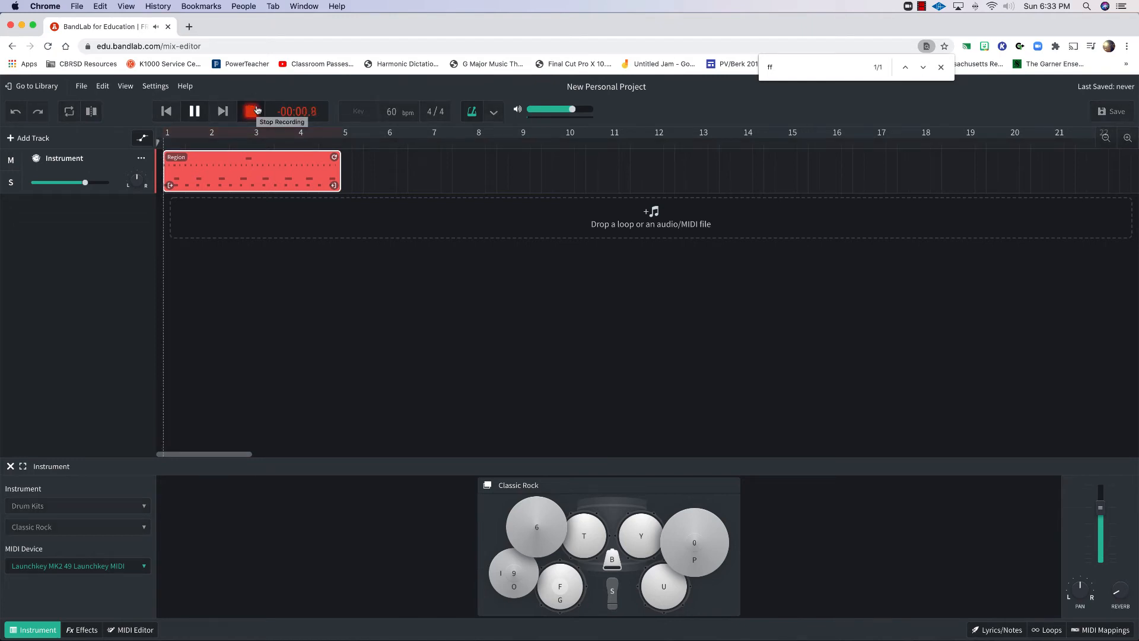
pyautogui.press('6')
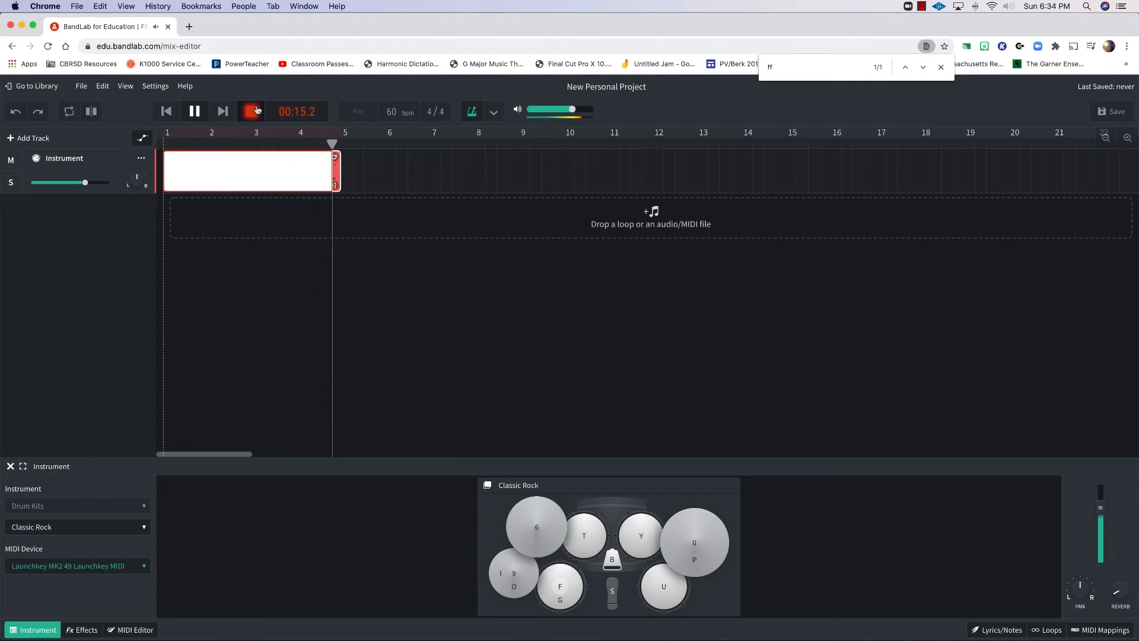
pyautogui.click(252, 111)
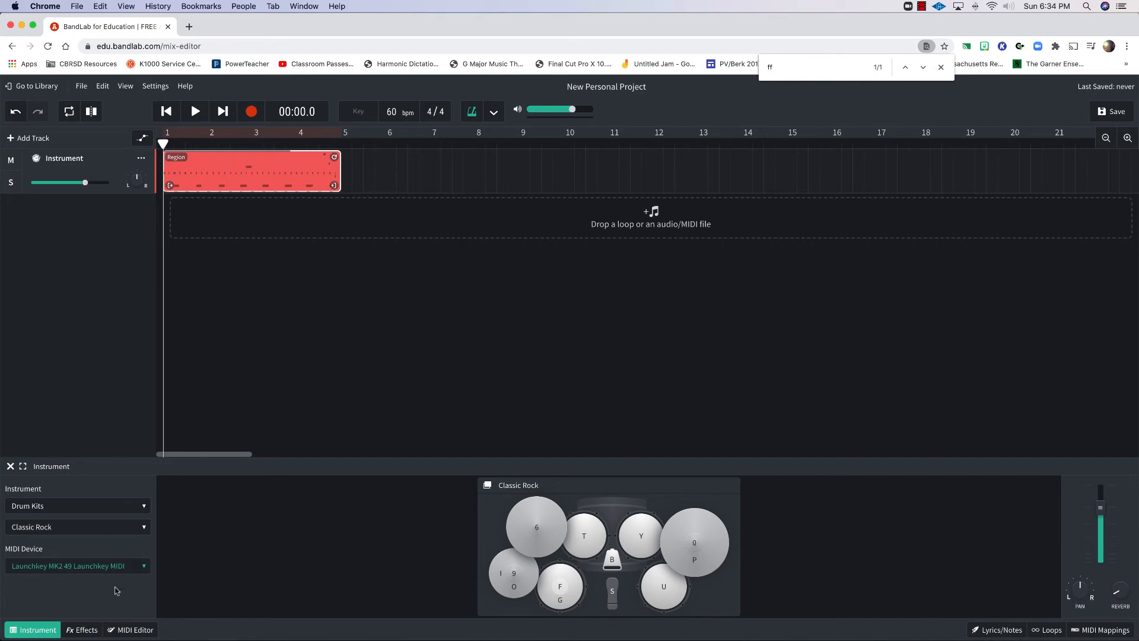
# Open the recorded region in the MIDI Editor and quantize all its notes to 1/16
pyautogui.click(125, 633)
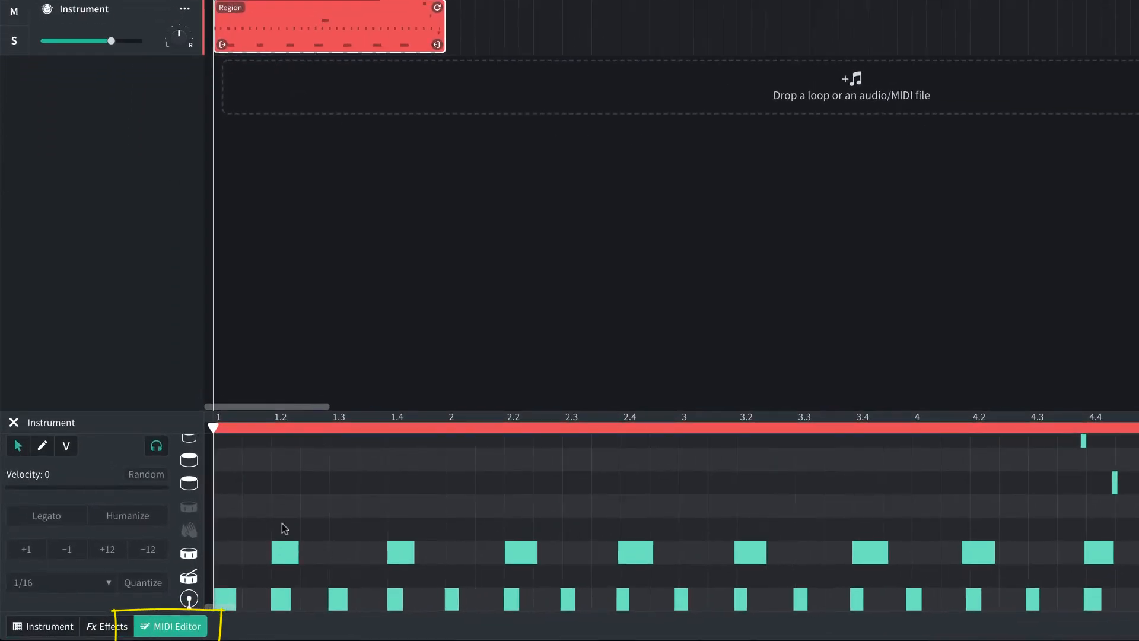
pyautogui.scroll(5, 345, 481)
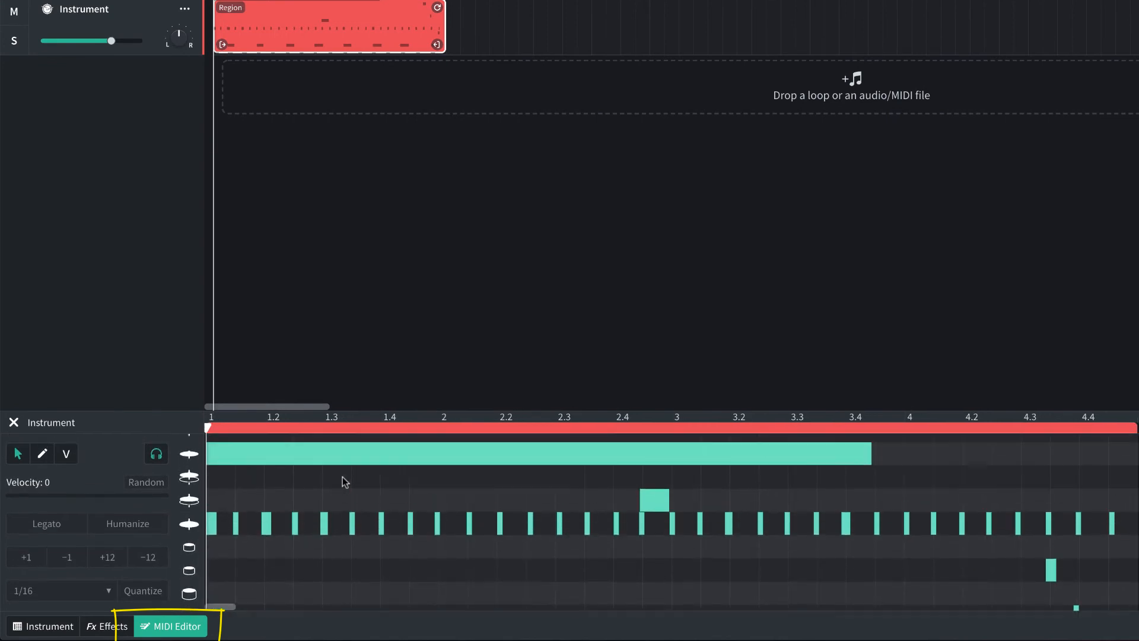
pyautogui.scroll(-5, 345, 478)
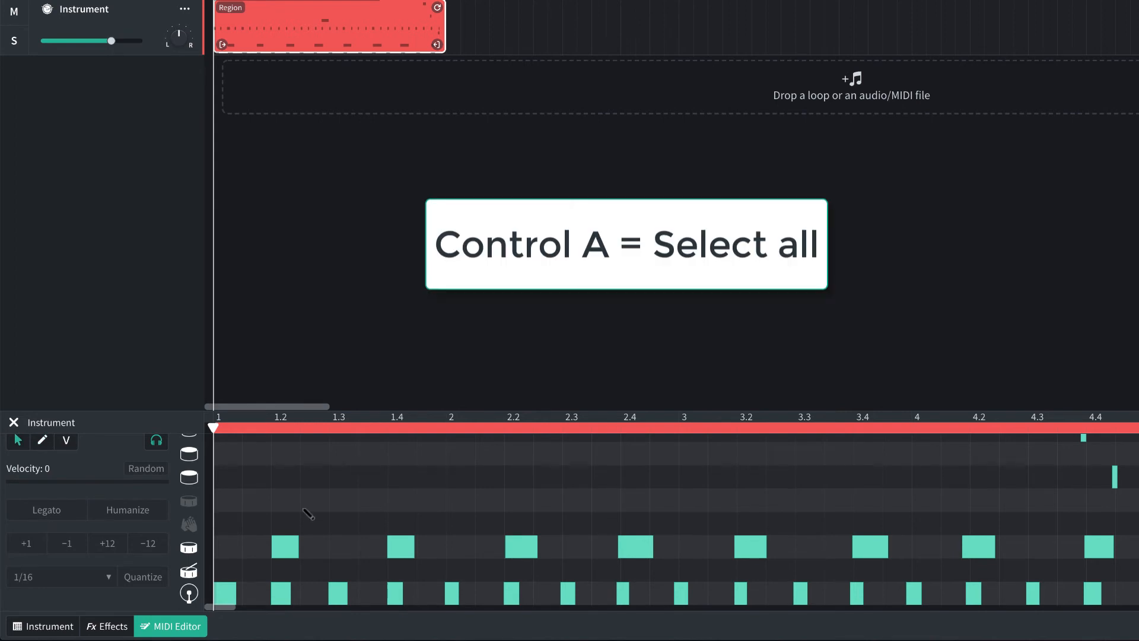
pyautogui.hotkey('ctrl', 'a')
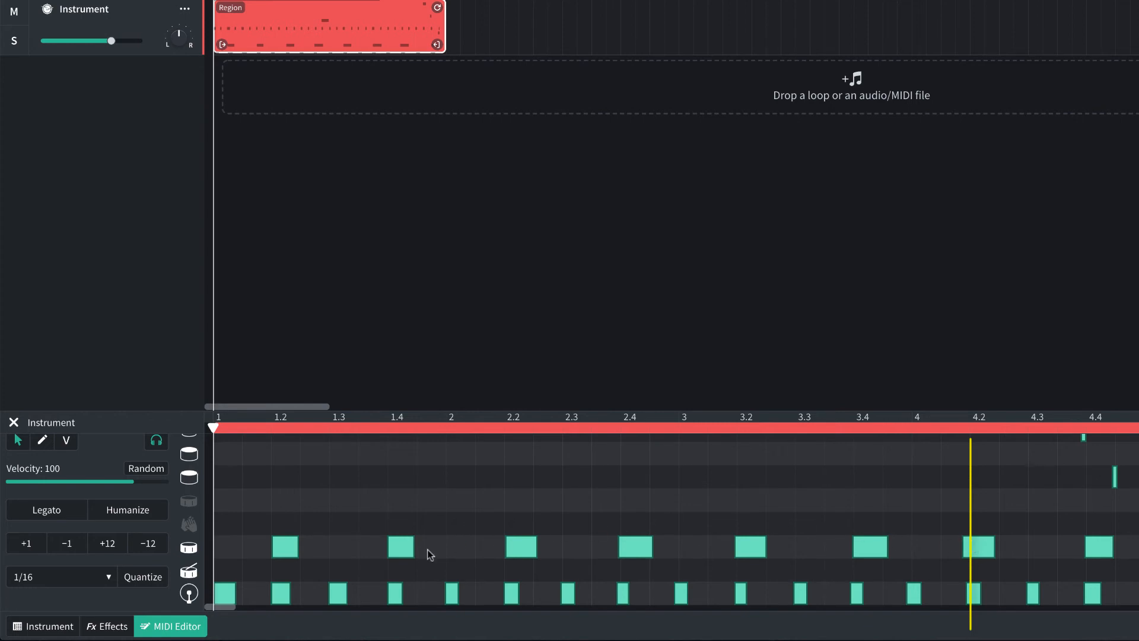
pyautogui.click(138, 585)
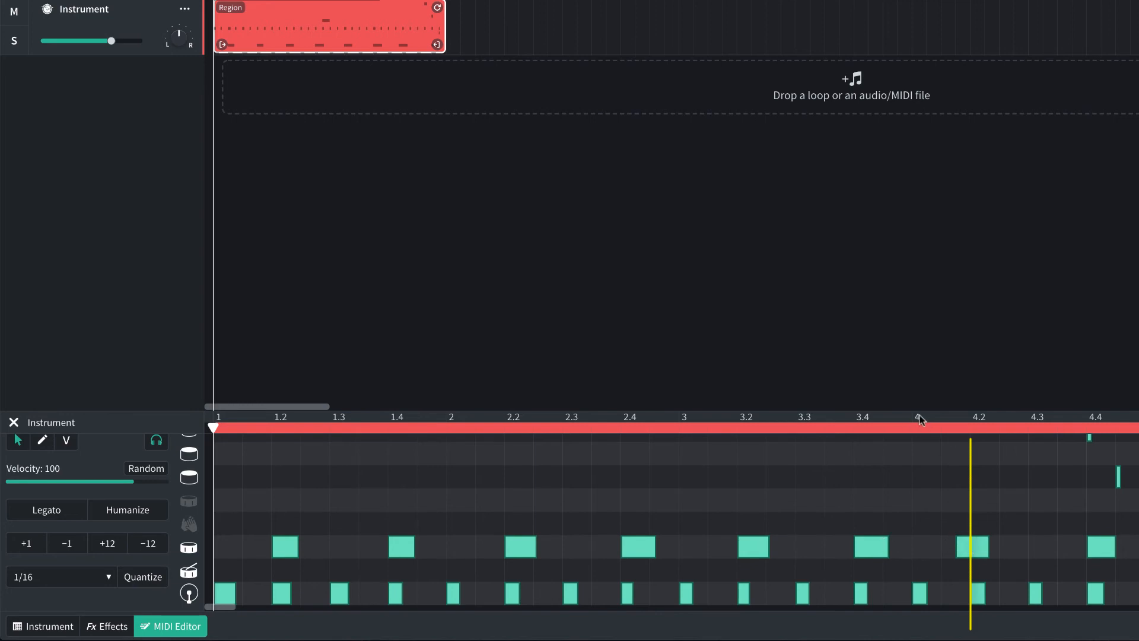
# Move the early snare note in bar 4 so it starts exactly on beat 4.2
pyautogui.moveTo(966, 547); pyautogui.dragTo(972, 547)
pyautogui.hotkey('ctrl', 'z')
pyautogui.click(963, 550)
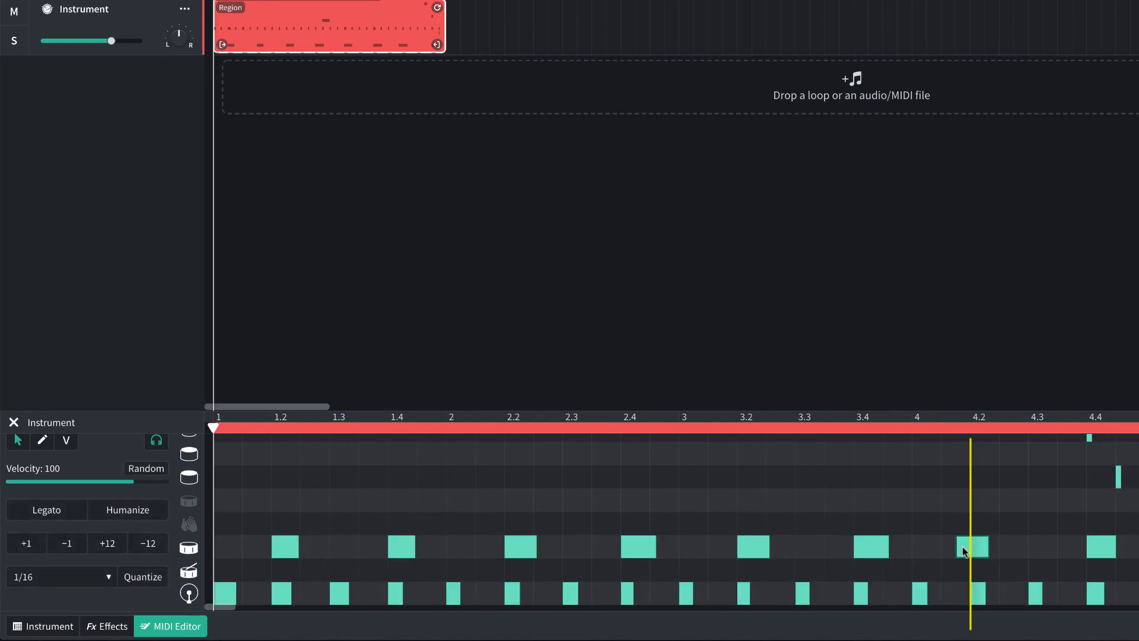
pyautogui.moveTo(972, 548); pyautogui.dragTo(973, 549)
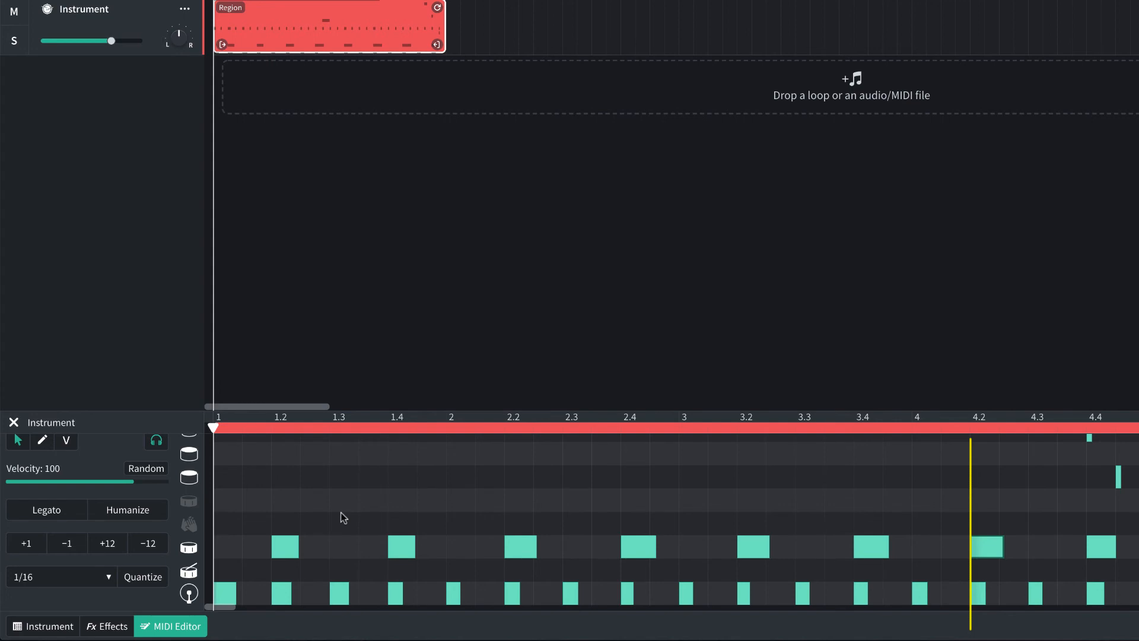
# Delete the short subdividing cymbal note under the longer cymbal hit just before bar 3, and replay the passage from about beat 2.2
pyautogui.press('space')
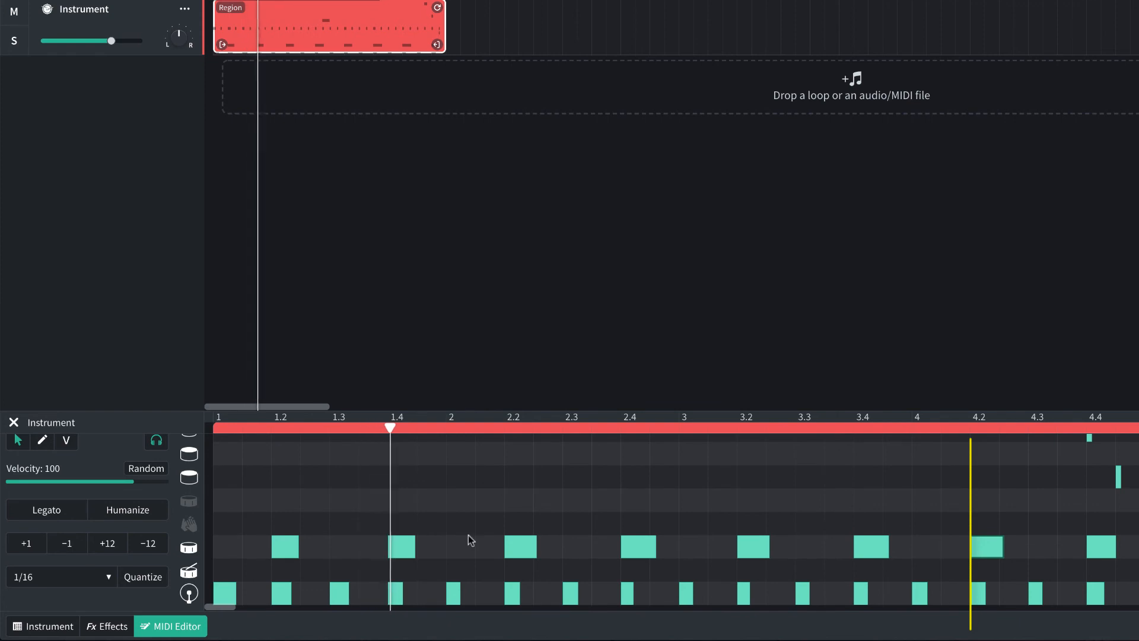
pyautogui.scroll(-1, 470, 538)
pyautogui.scroll(5, 470, 539)
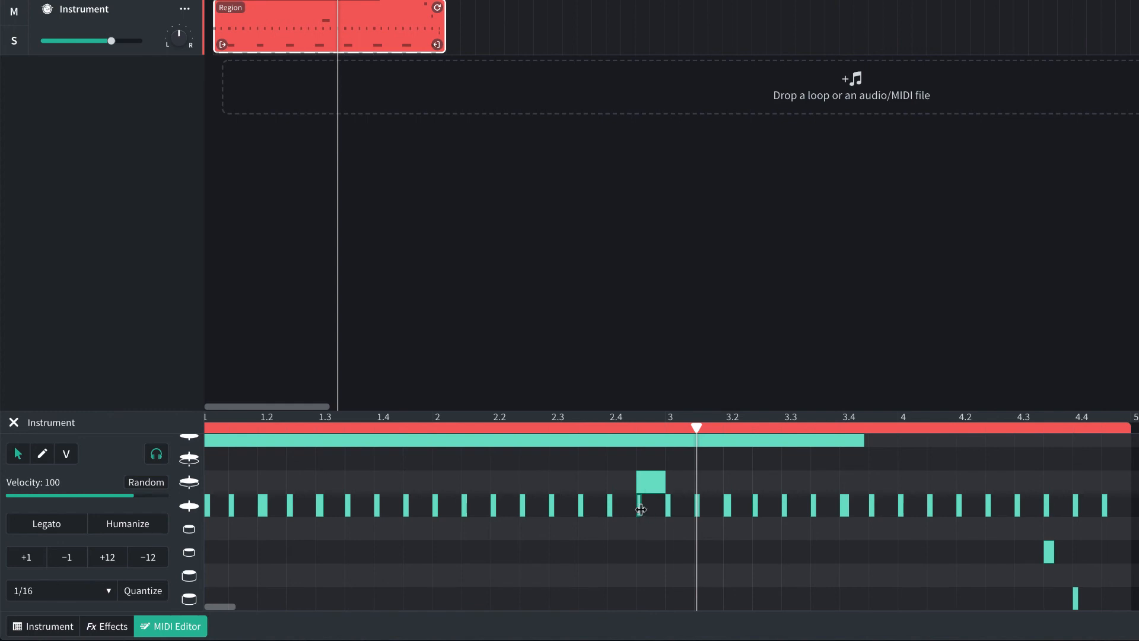
pyautogui.press('Delete')
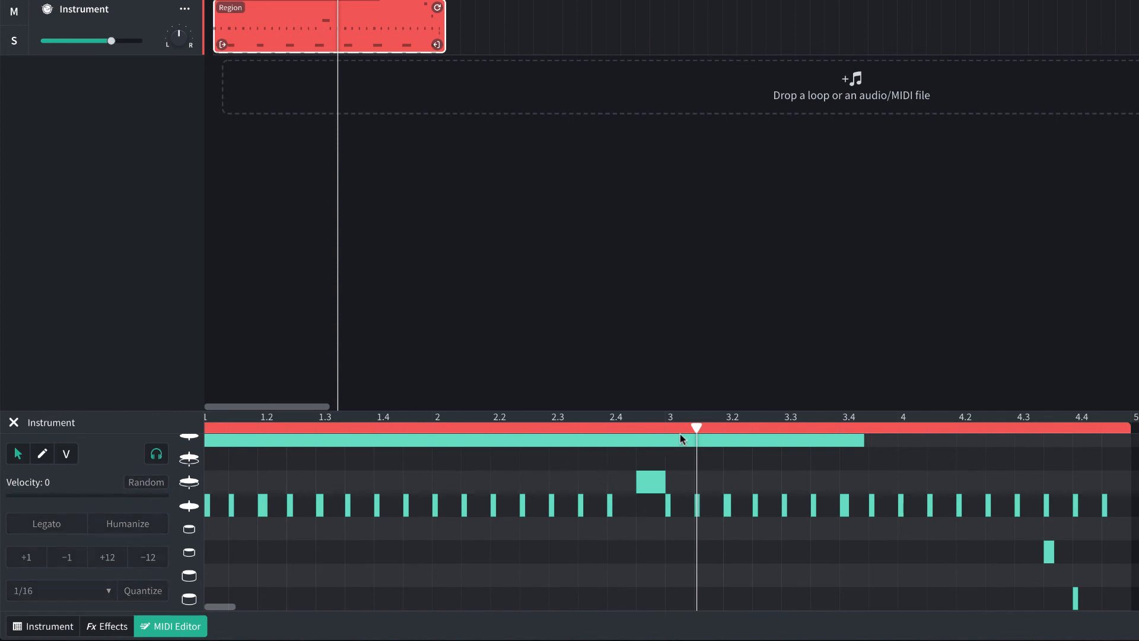
pyautogui.moveTo(697, 427); pyautogui.dragTo(506, 428)
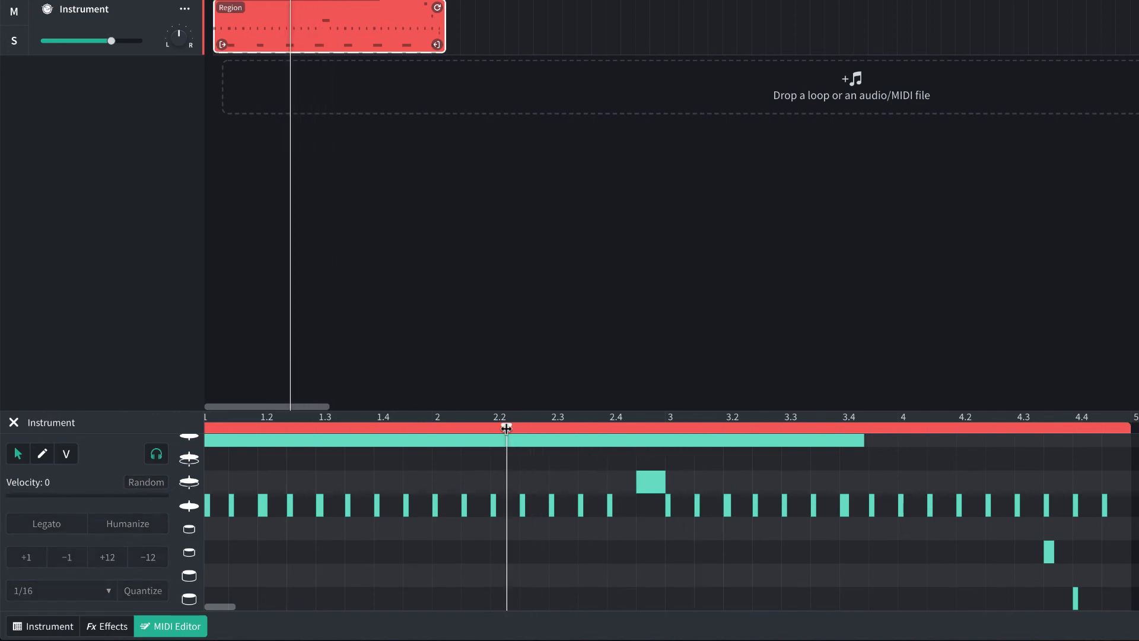
pyautogui.press('space')
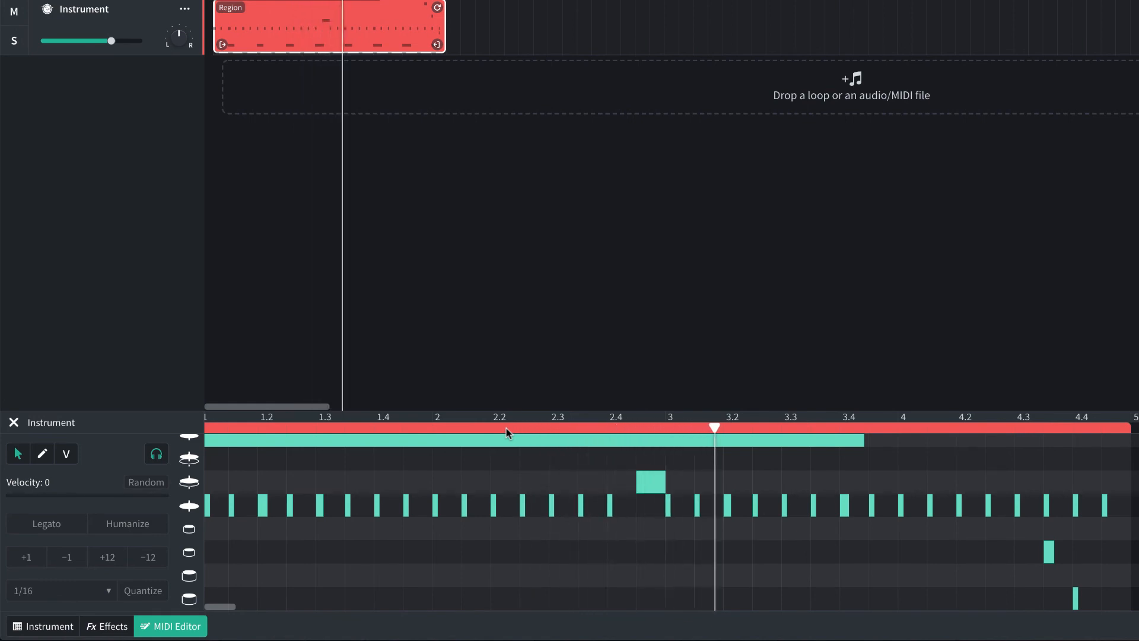
# Loop the drum region out from the end of bar 4 to just past the start of bar 9
pyautogui.scroll(-1, 924, 579)
pyautogui.scroll(-3, 924, 578)
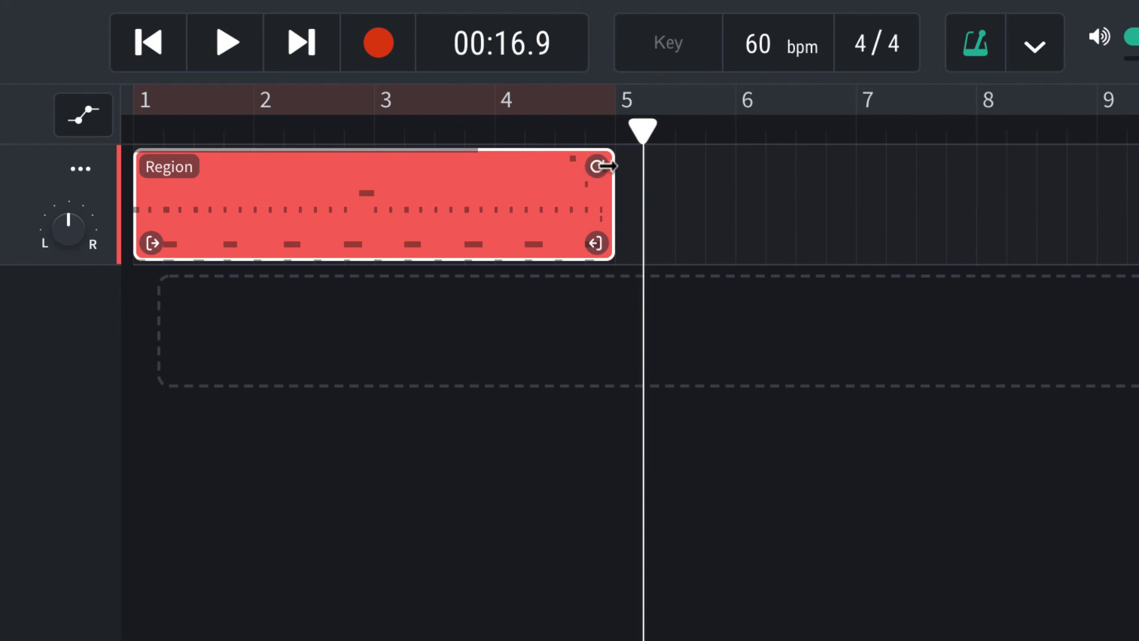
pyautogui.moveTo(599, 166); pyautogui.dragTo(1119, 178)
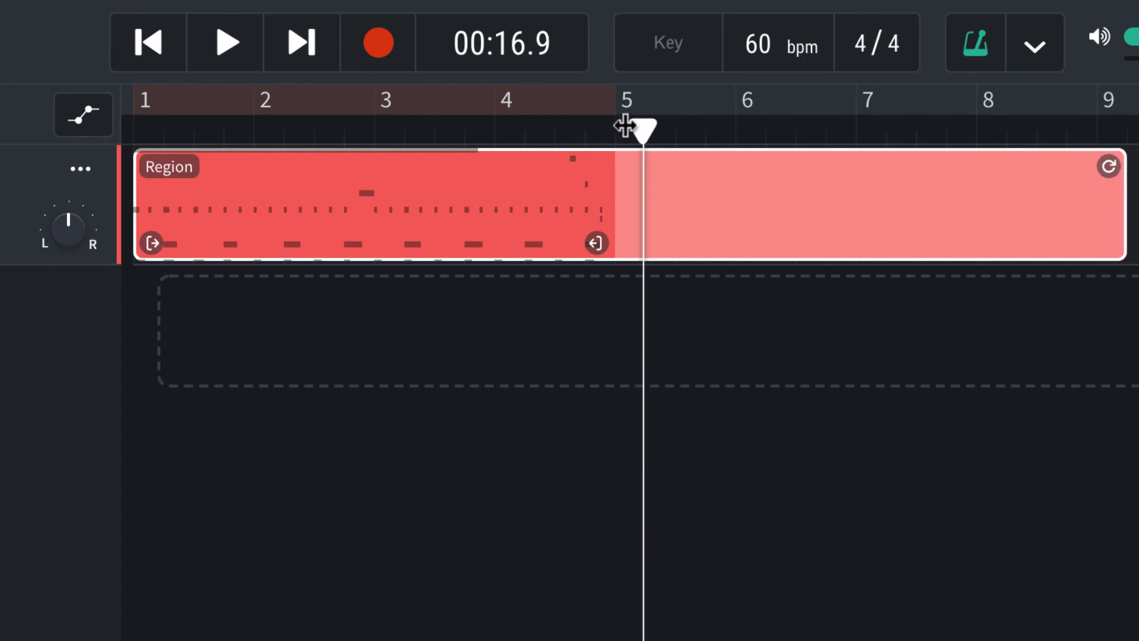
# Play the looped drum region from the start of bar 1 into bar 6 to hear the pattern repeat
pyautogui.moveTo(641, 127); pyautogui.dragTo(153, 135)
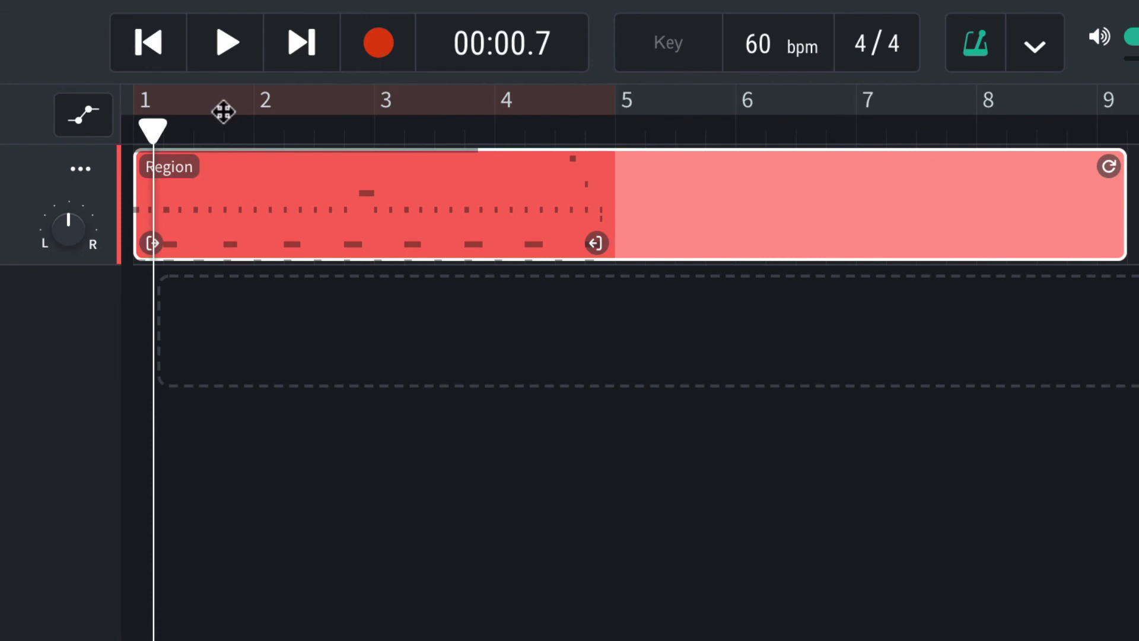
pyautogui.click(367, 111)
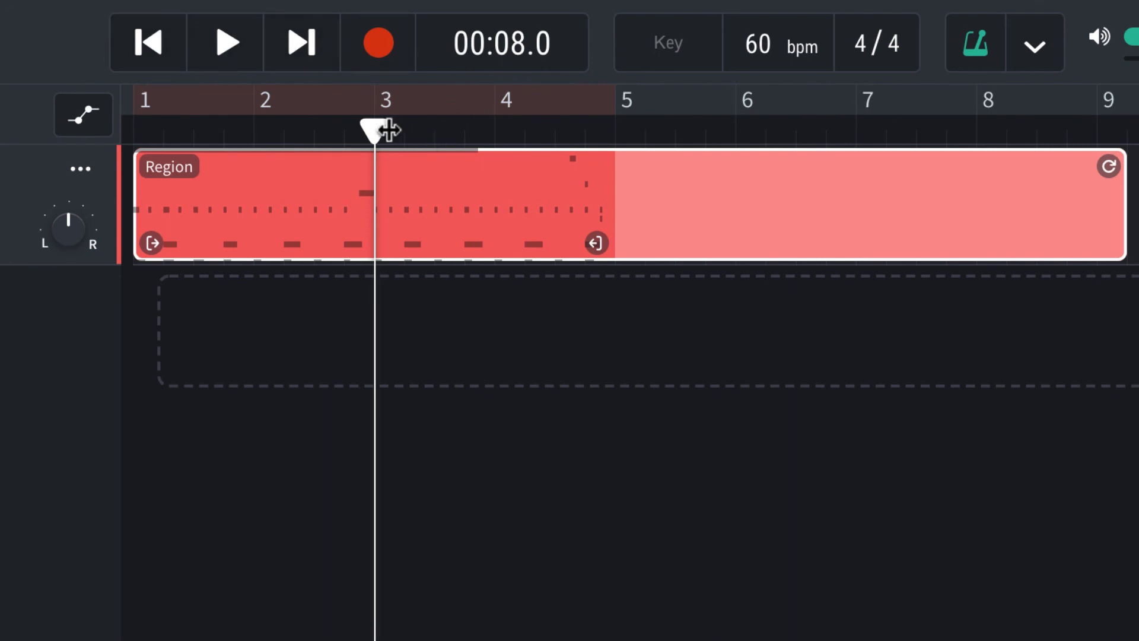
pyautogui.moveTo(374, 127); pyautogui.dragTo(127, 127)
pyautogui.press('space')
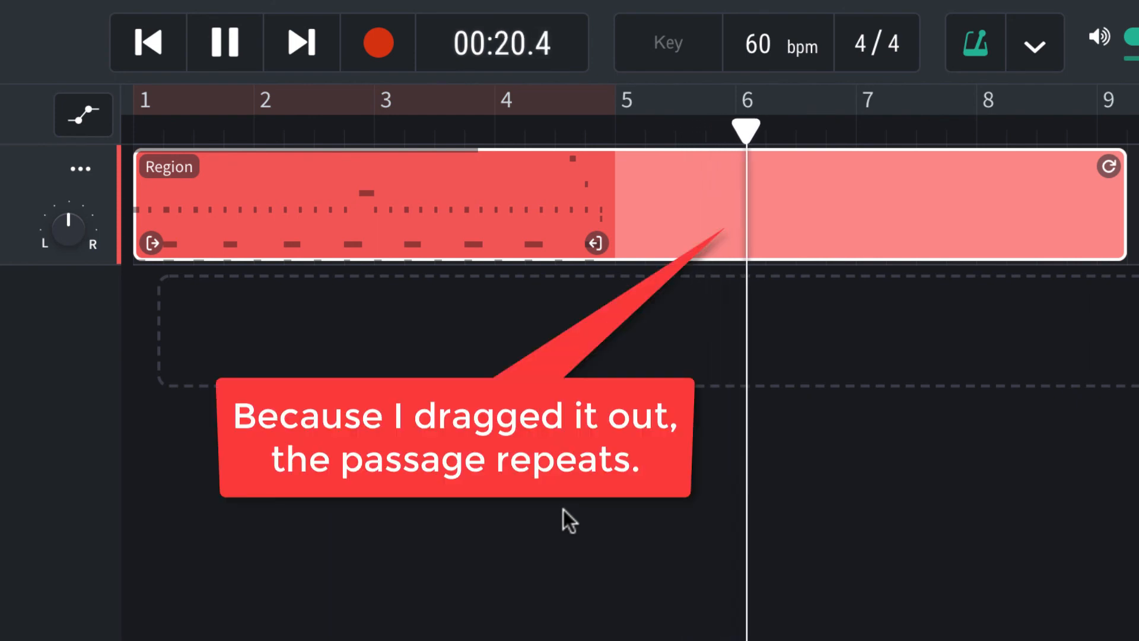
pyautogui.press('space')
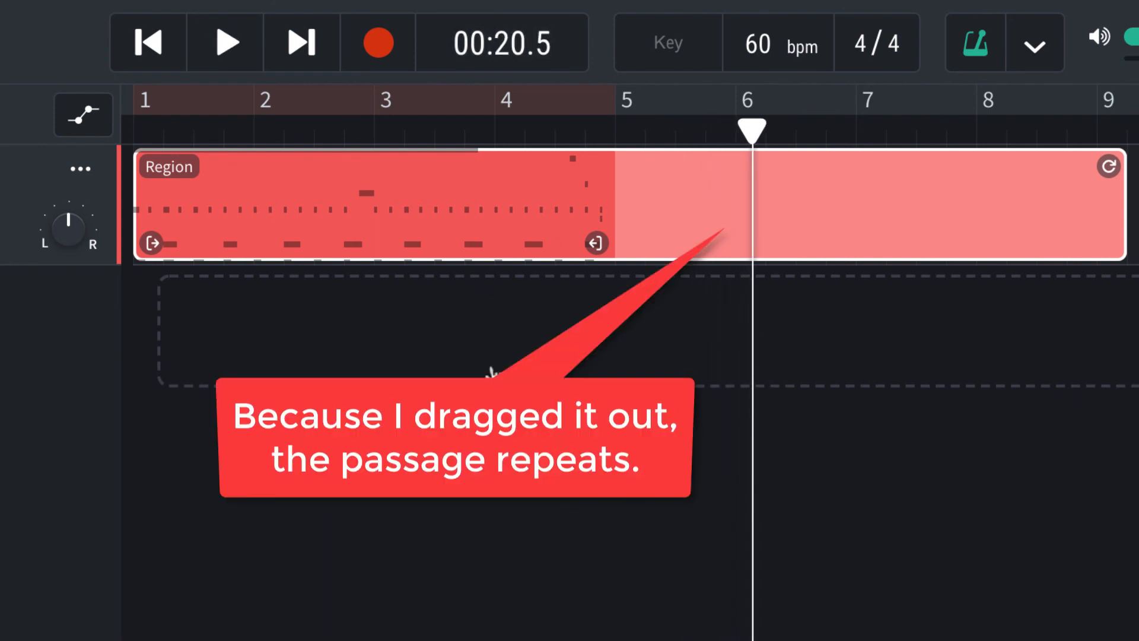
pyautogui.hscroll(1, 501, 498)
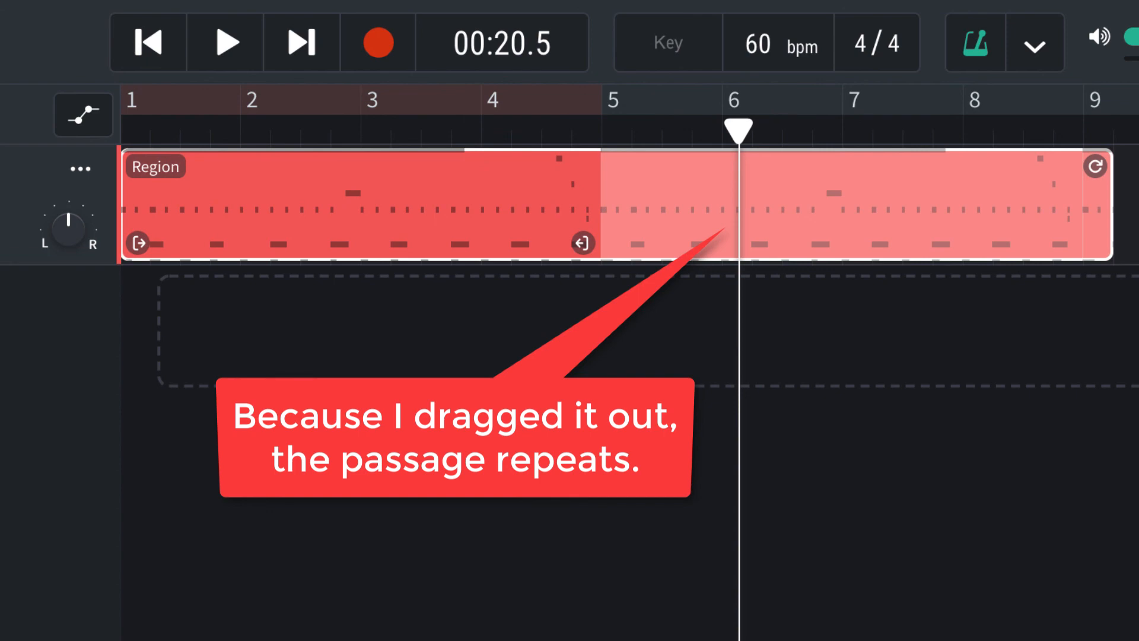